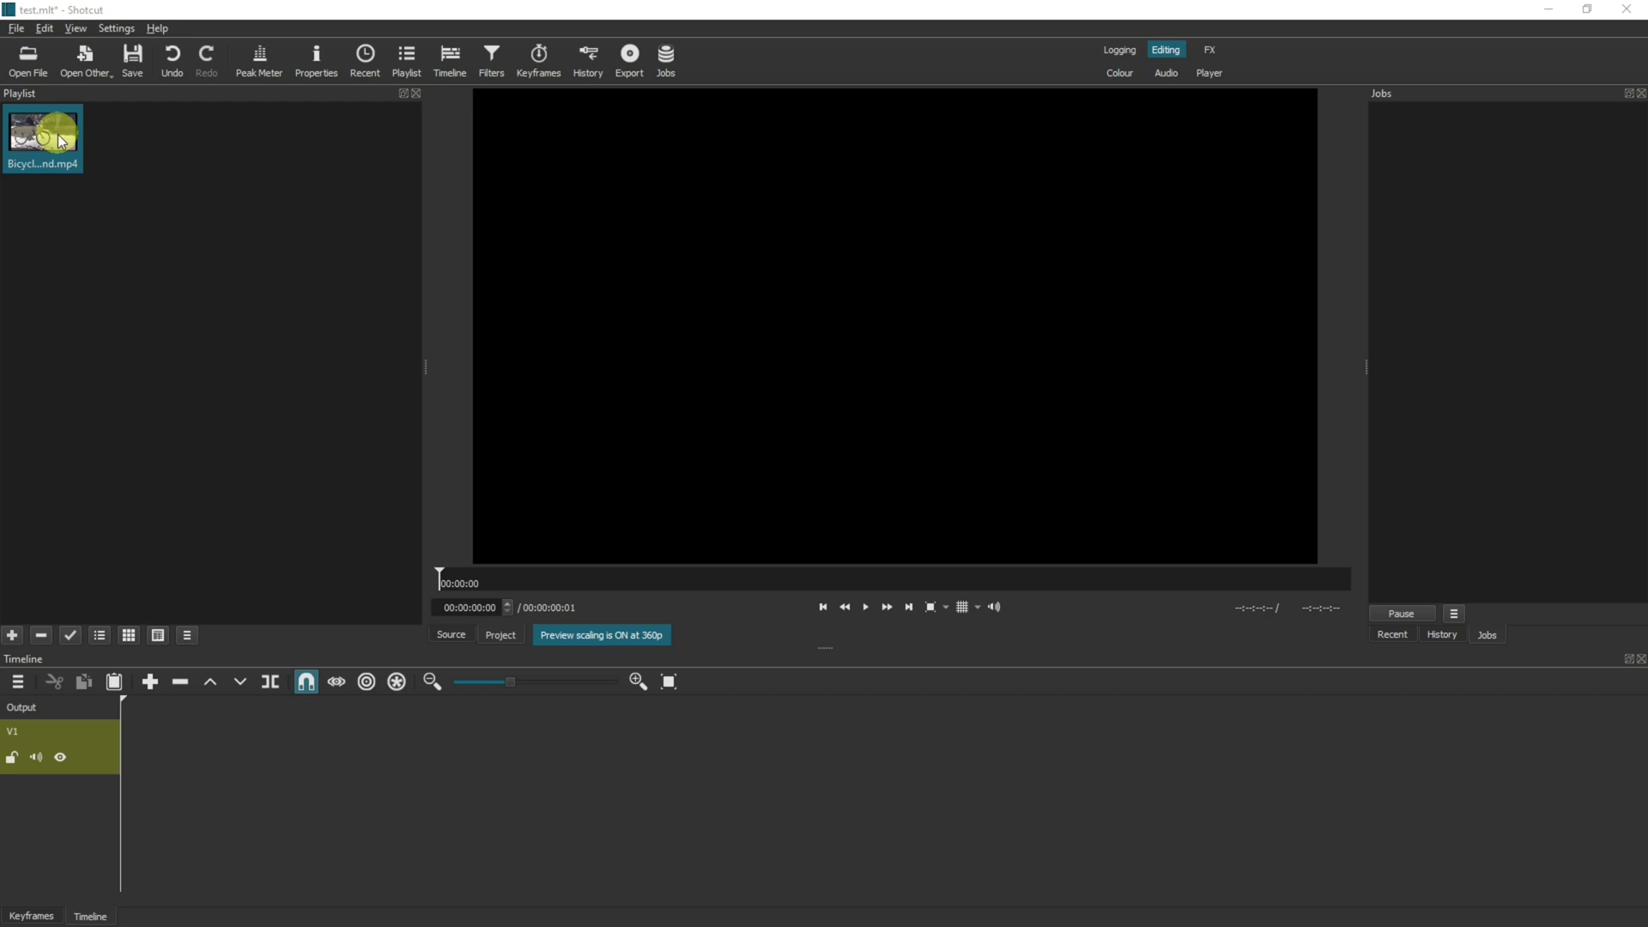
- Place Bicycle w Sound.mp4 on V1 and remove the leading gap so it starts at zero
{"action": "left_click_drag", "start_coordinate": [45, 140], "coordinate": [169, 735]}
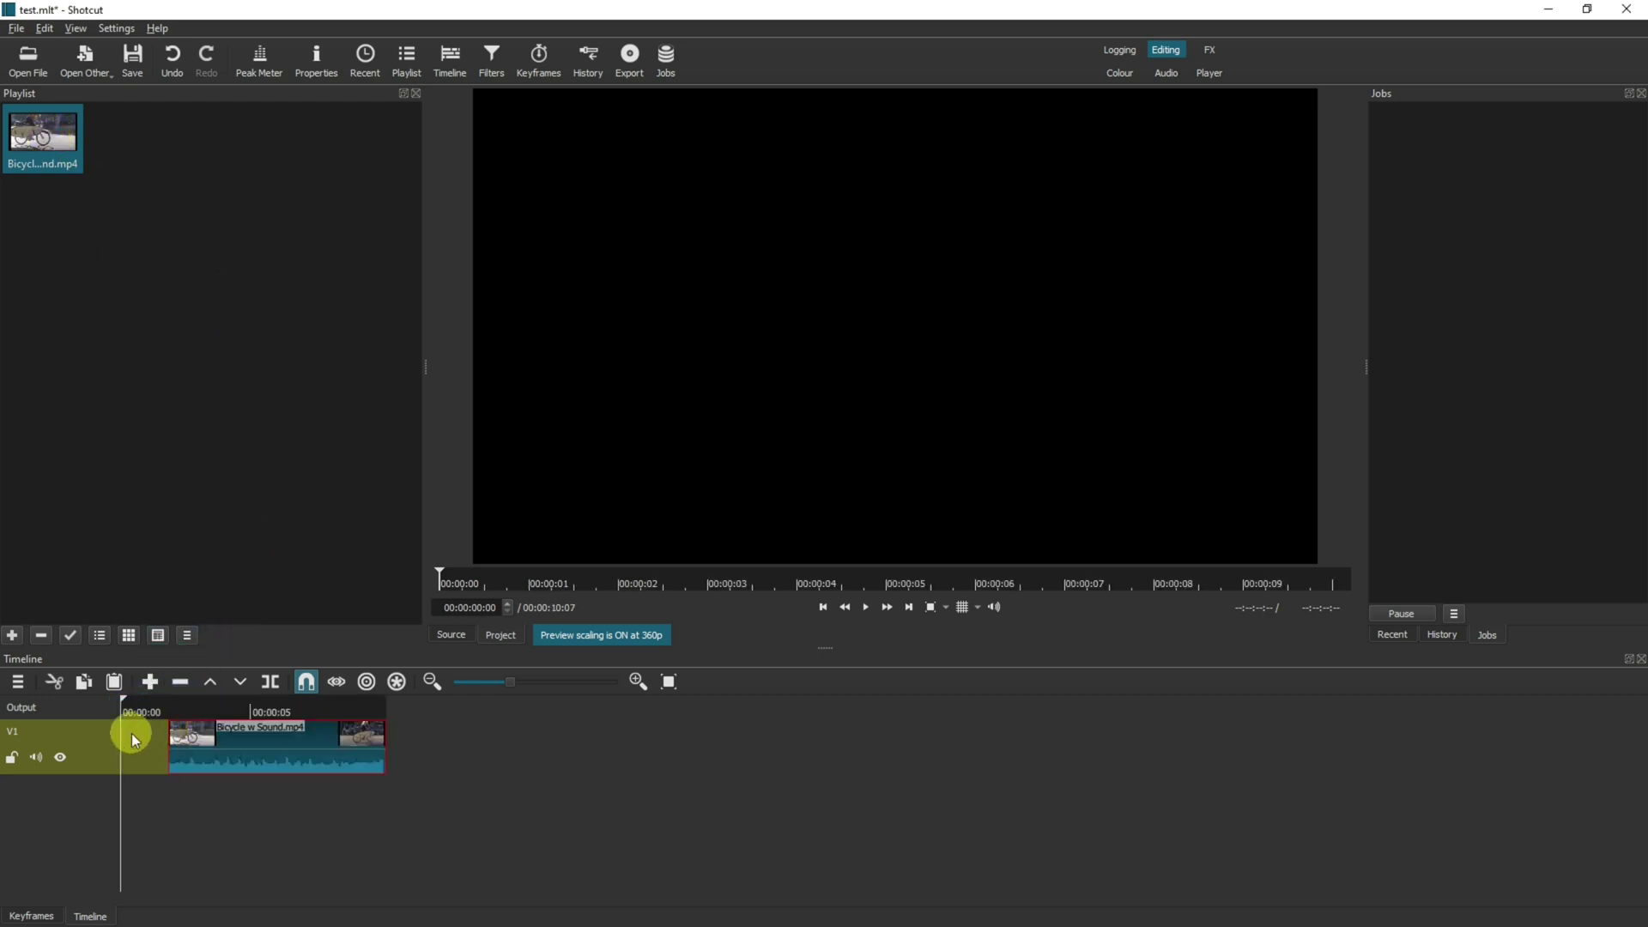
{"action": "right_click", "coordinate": [131, 733]}
{"action": "left_click", "coordinate": [159, 790]}
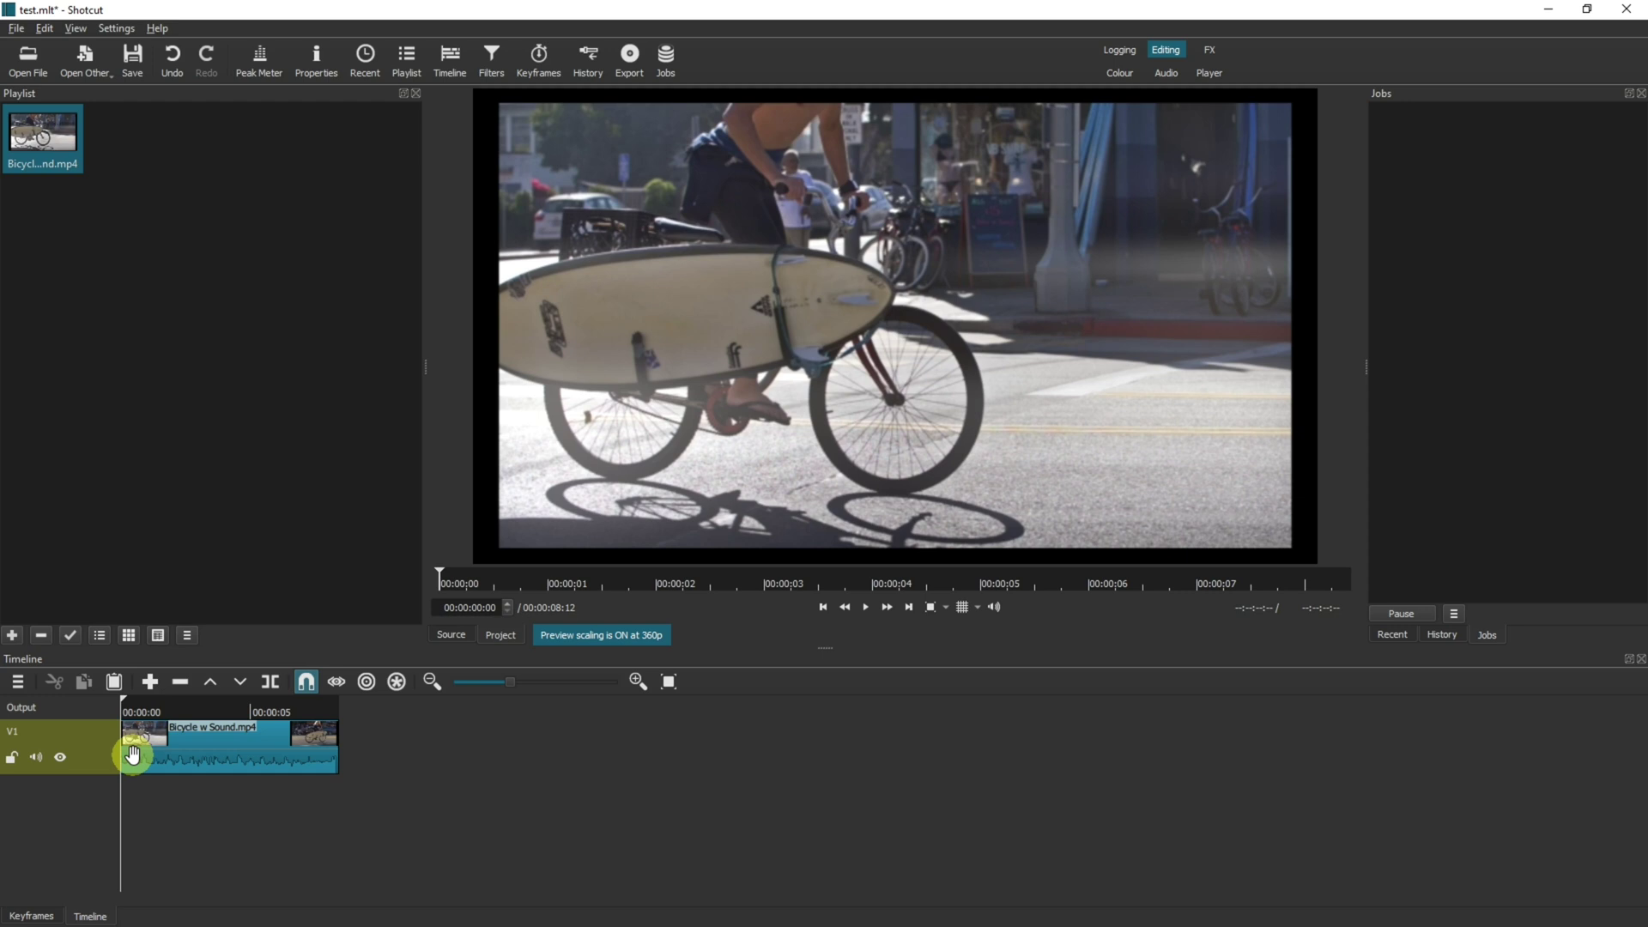
- Detach the bicycle clip's sound onto a separate A1 audio track using More > Detach Audio
{"action": "right_click", "coordinate": [132, 752]}
{"action": "mouse_move", "coordinate": [193, 848]}
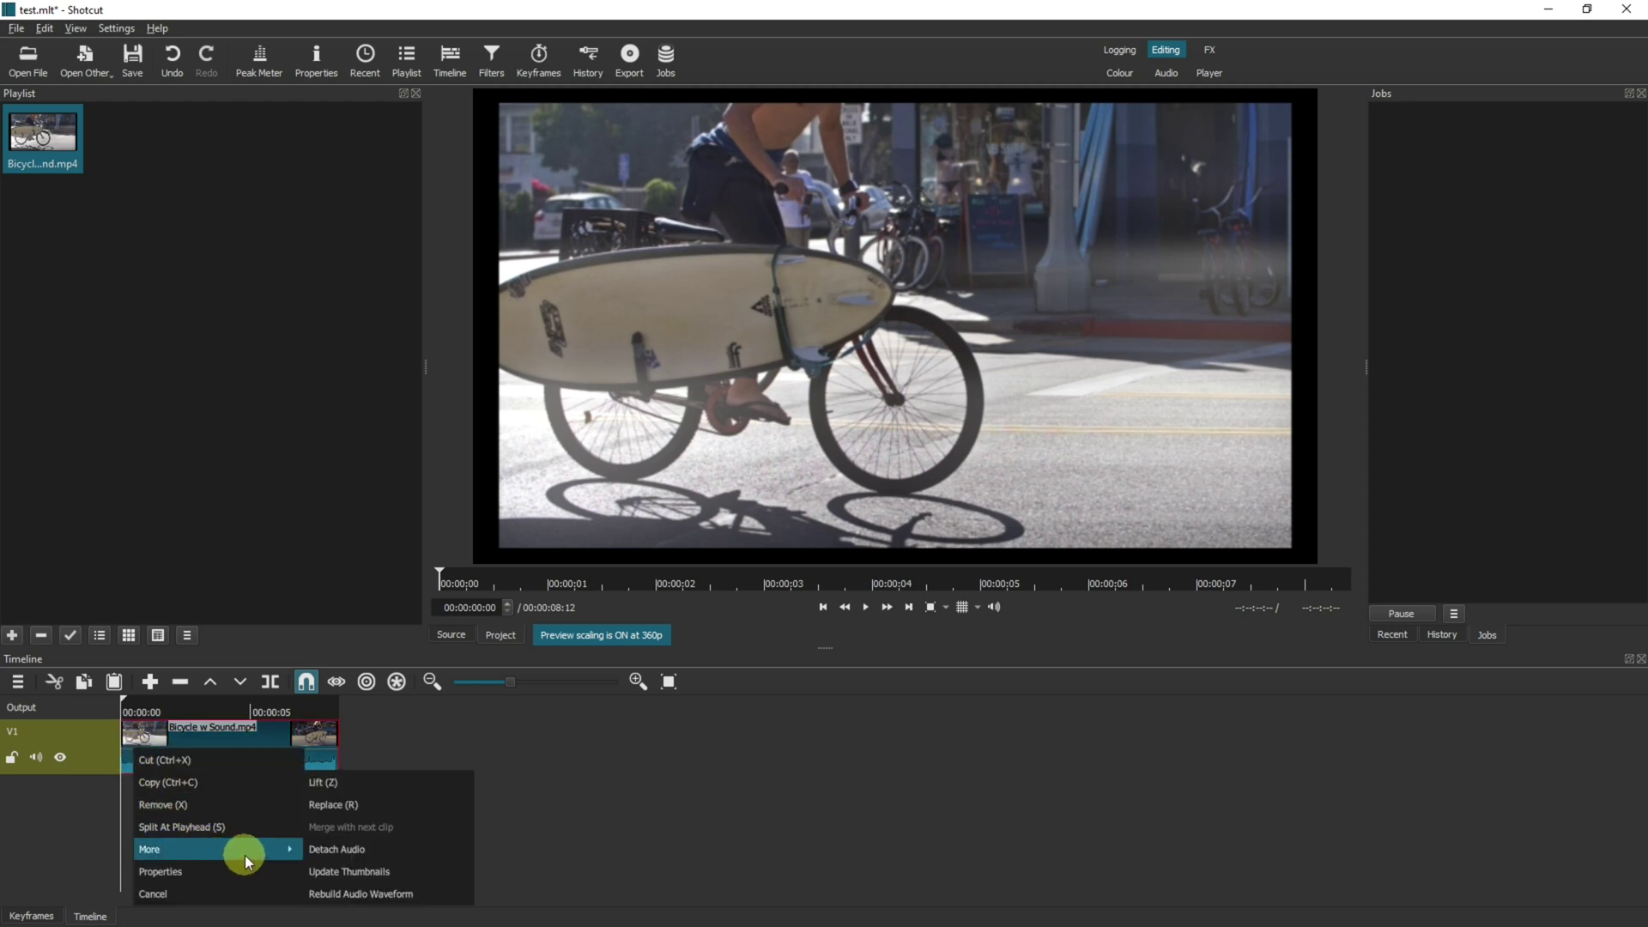
{"action": "left_click", "coordinate": [363, 853]}
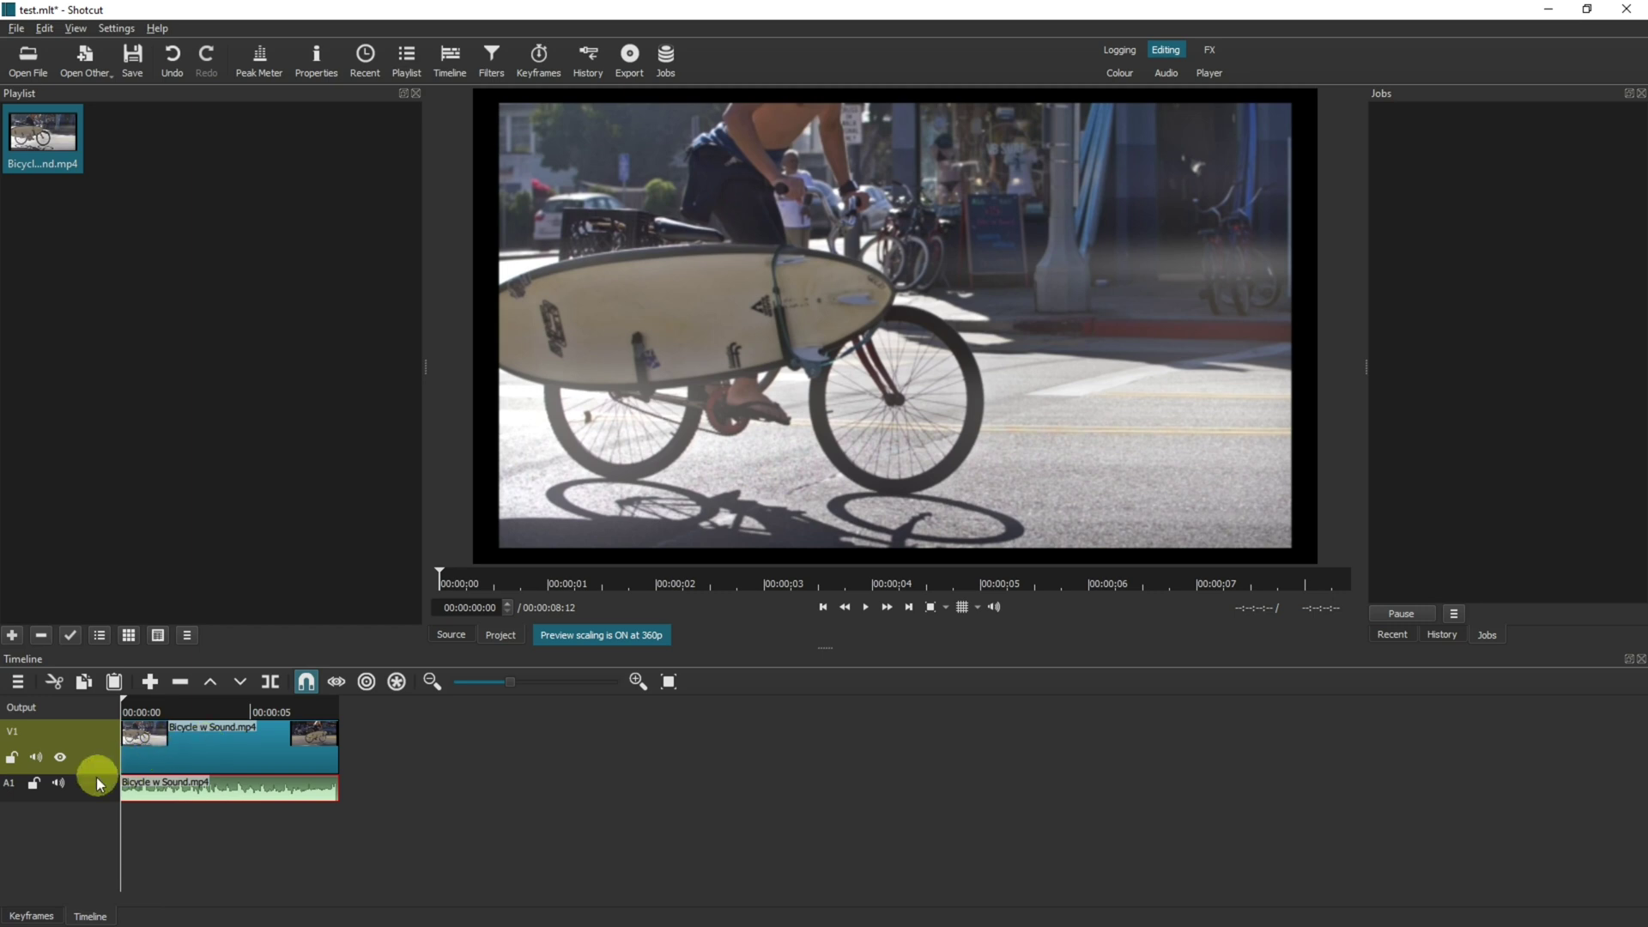
- Mute the A1 track, then play the video and pause it at 00:00:03:08
{"action": "left_click", "coordinate": [59, 785]}
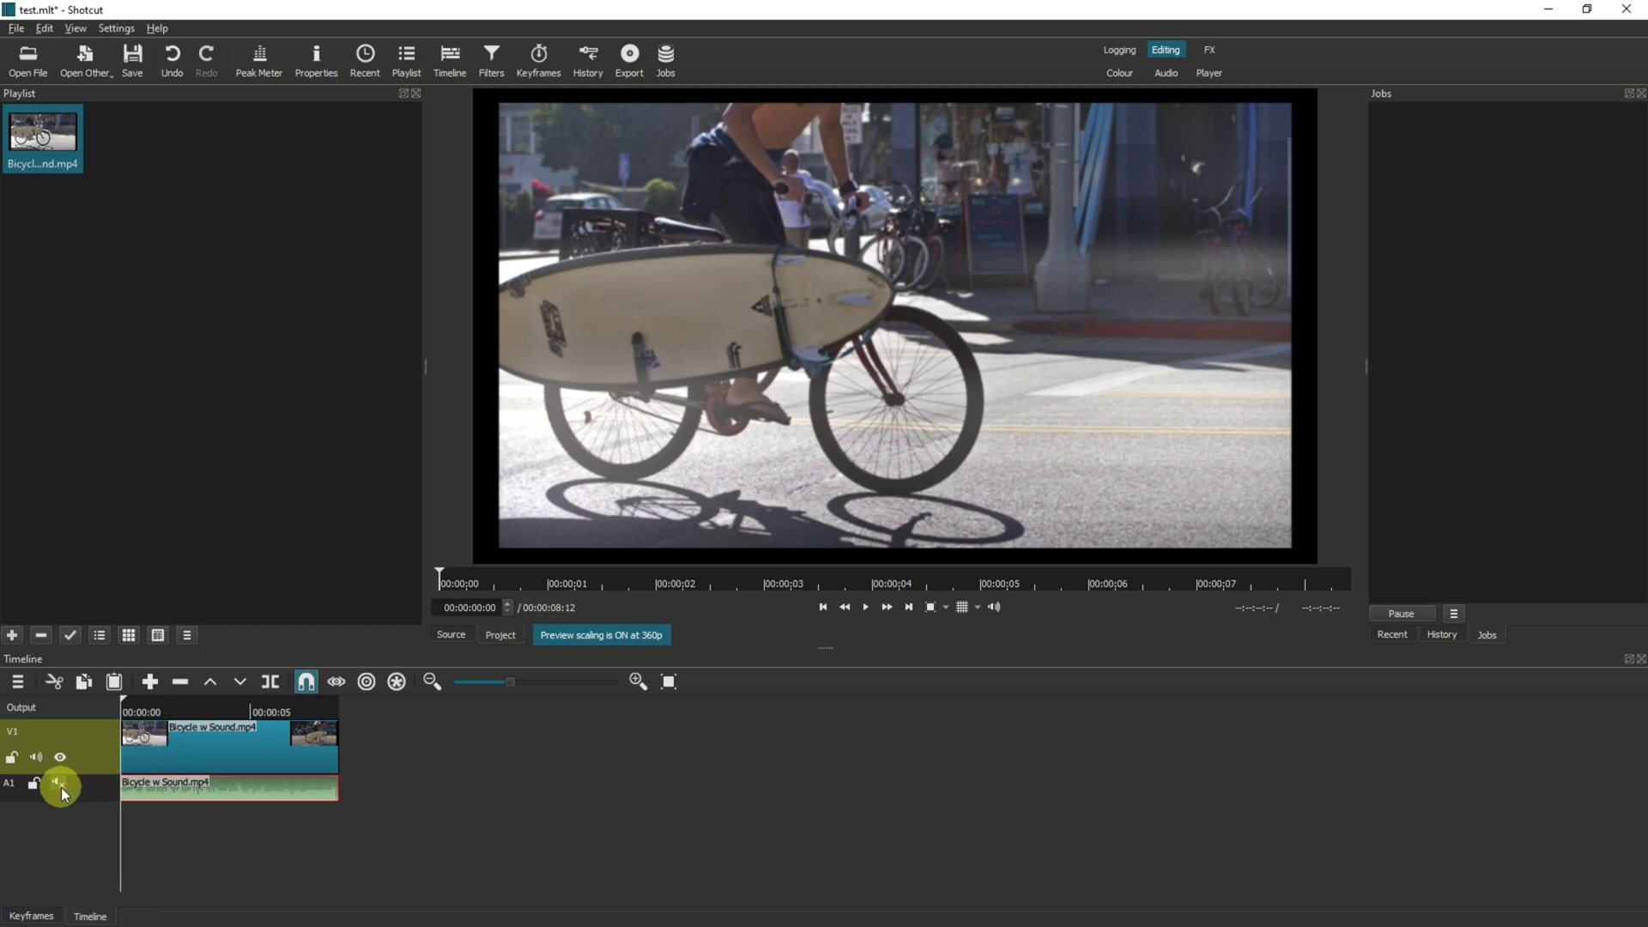
{"action": "left_click", "coordinate": [866, 607]}
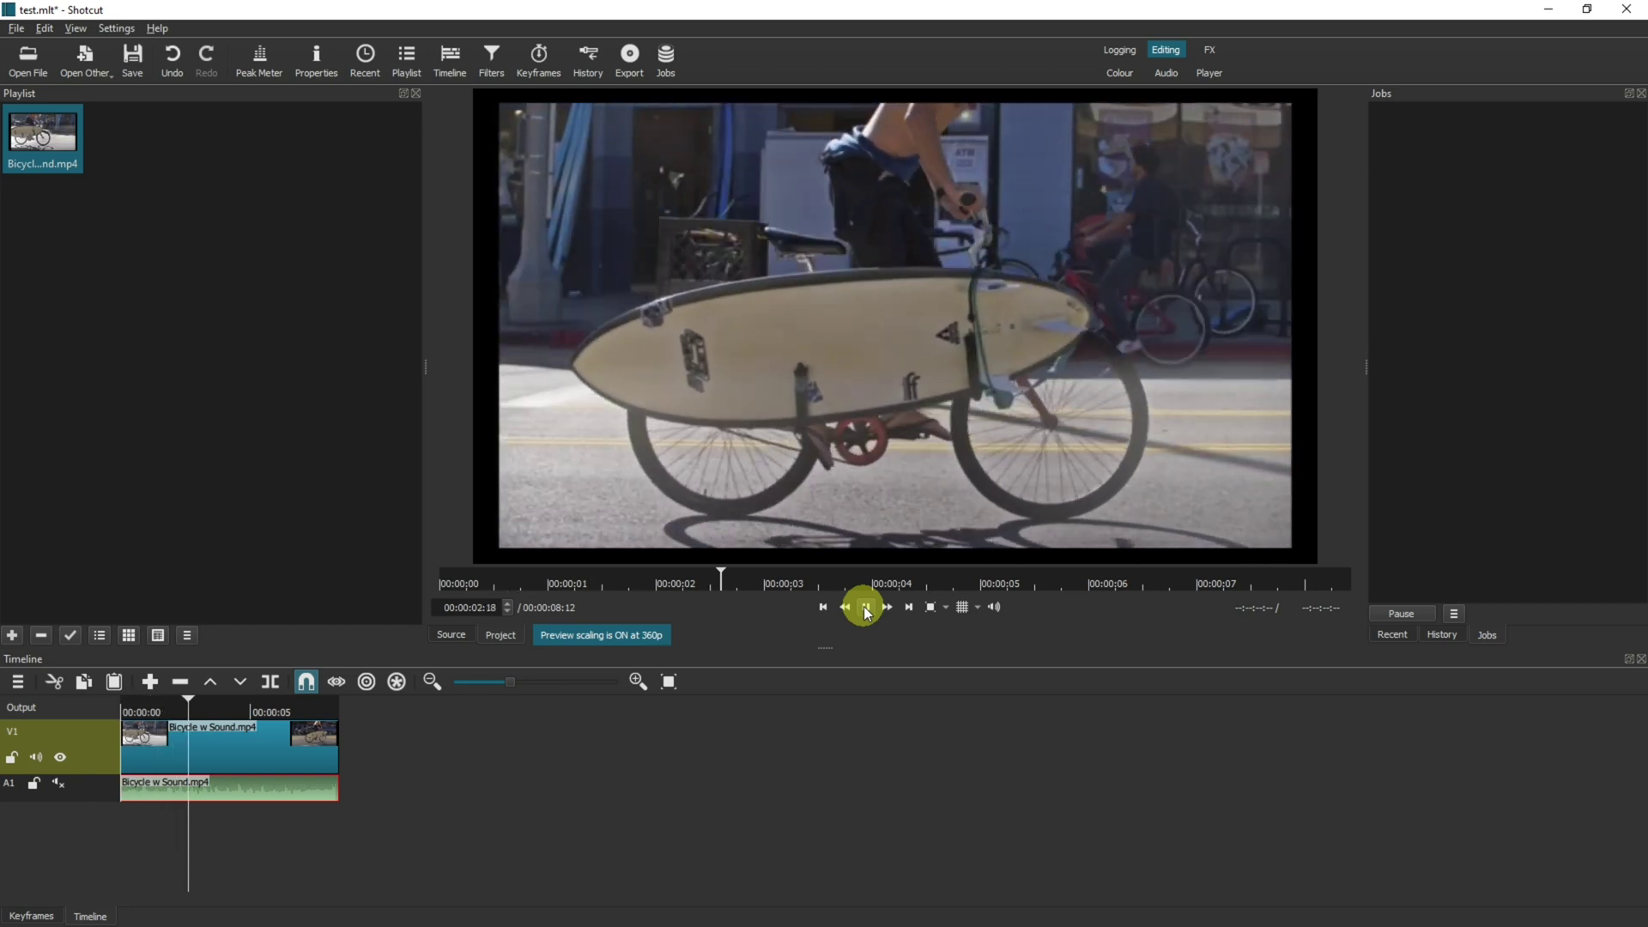
{"action": "left_click", "coordinate": [864, 606]}
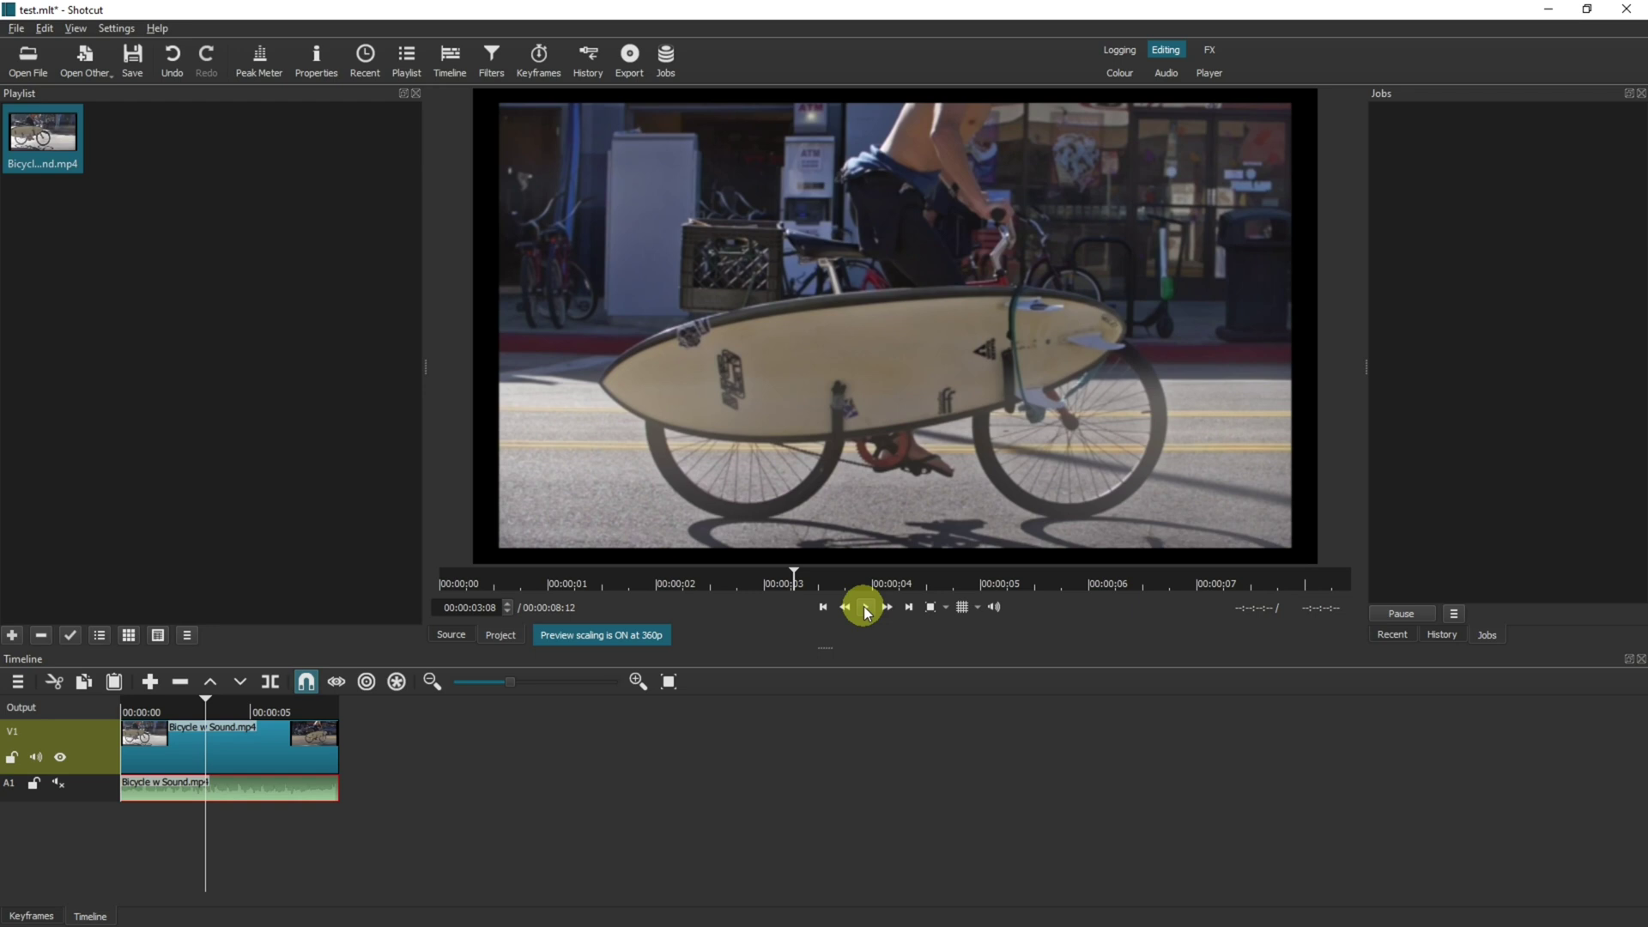
{"action": "left_click", "coordinate": [16, 32]}
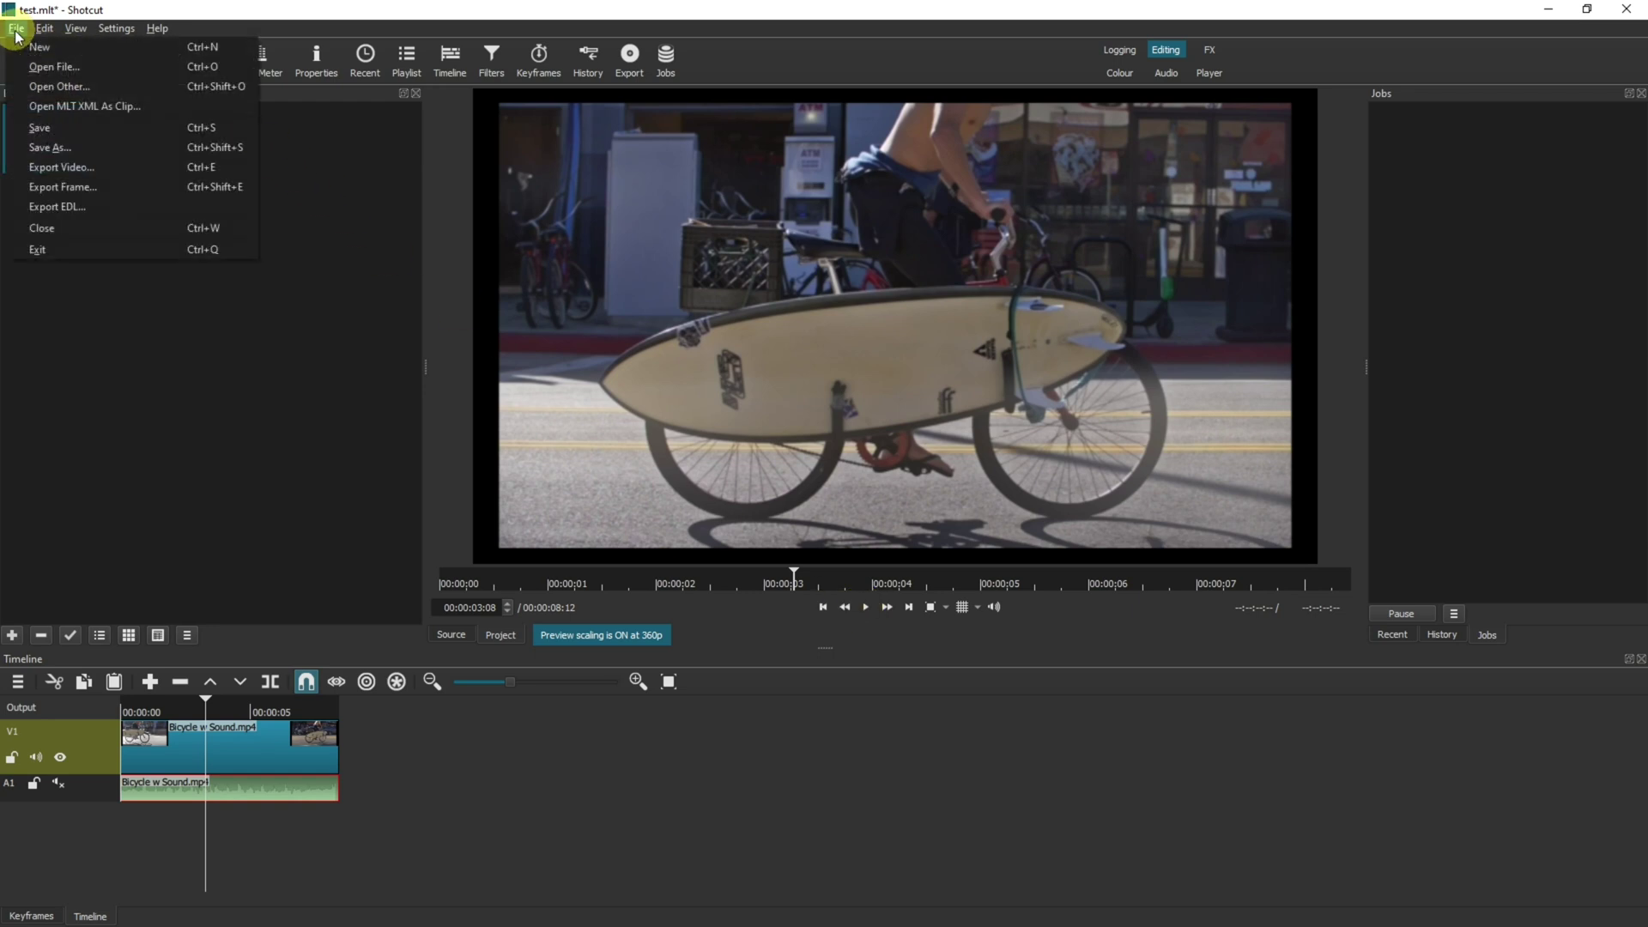
- Export the 00:00:03:08 frame as a PNG image into the test folder
{"action": "left_click", "coordinate": [87, 185]}
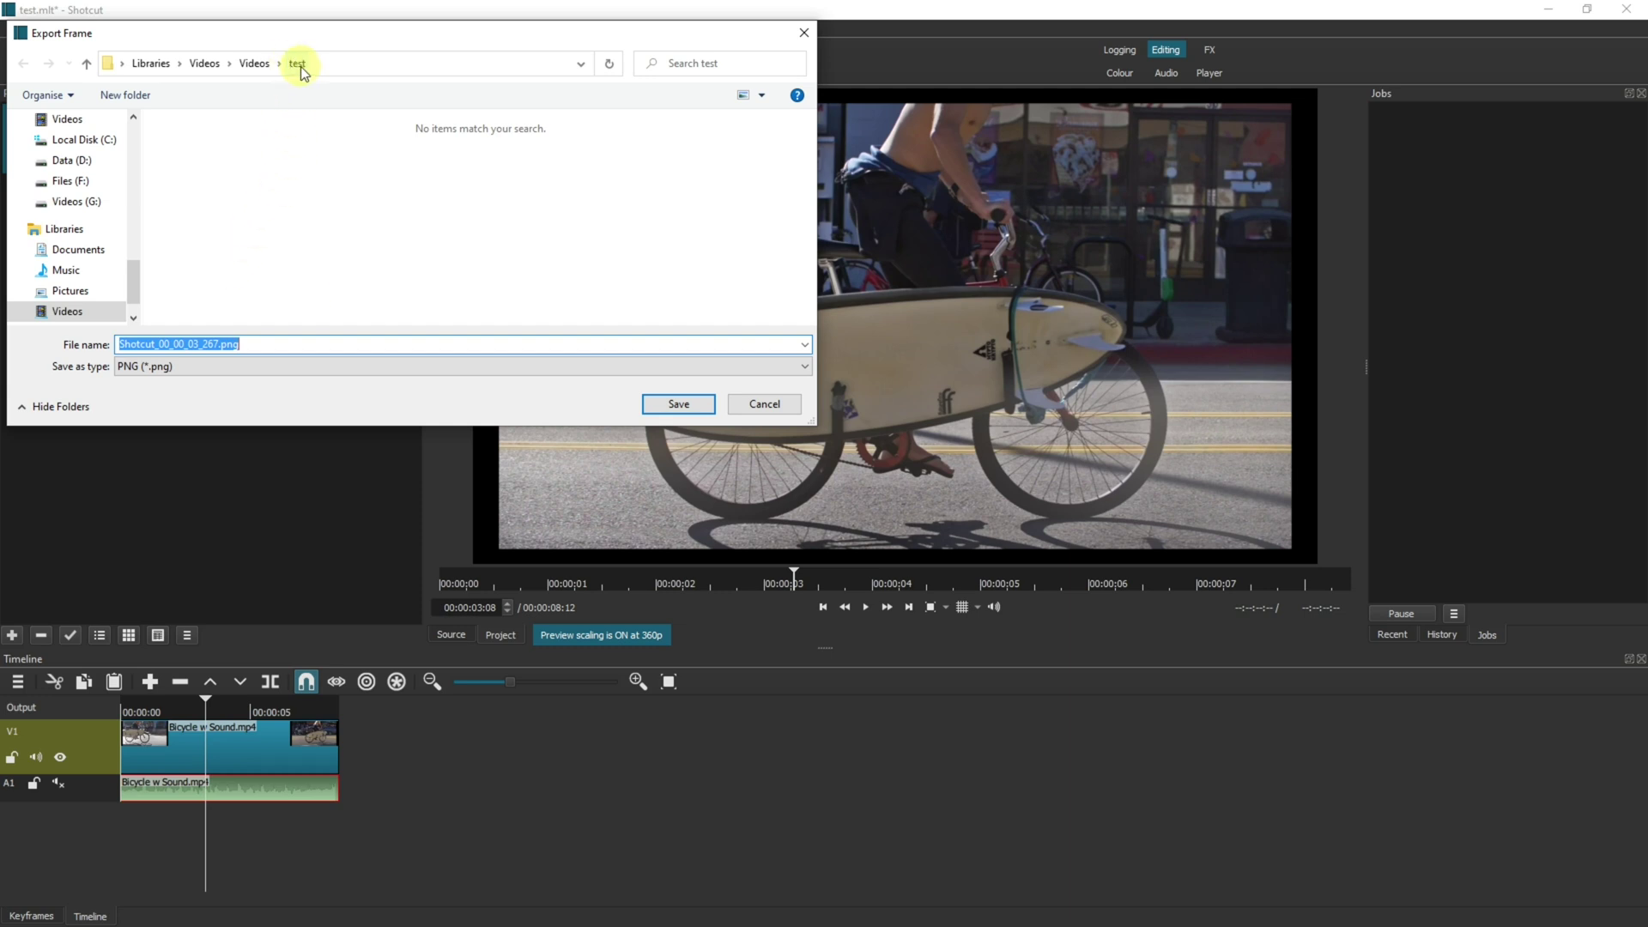
{"action": "left_click", "coordinate": [671, 406]}
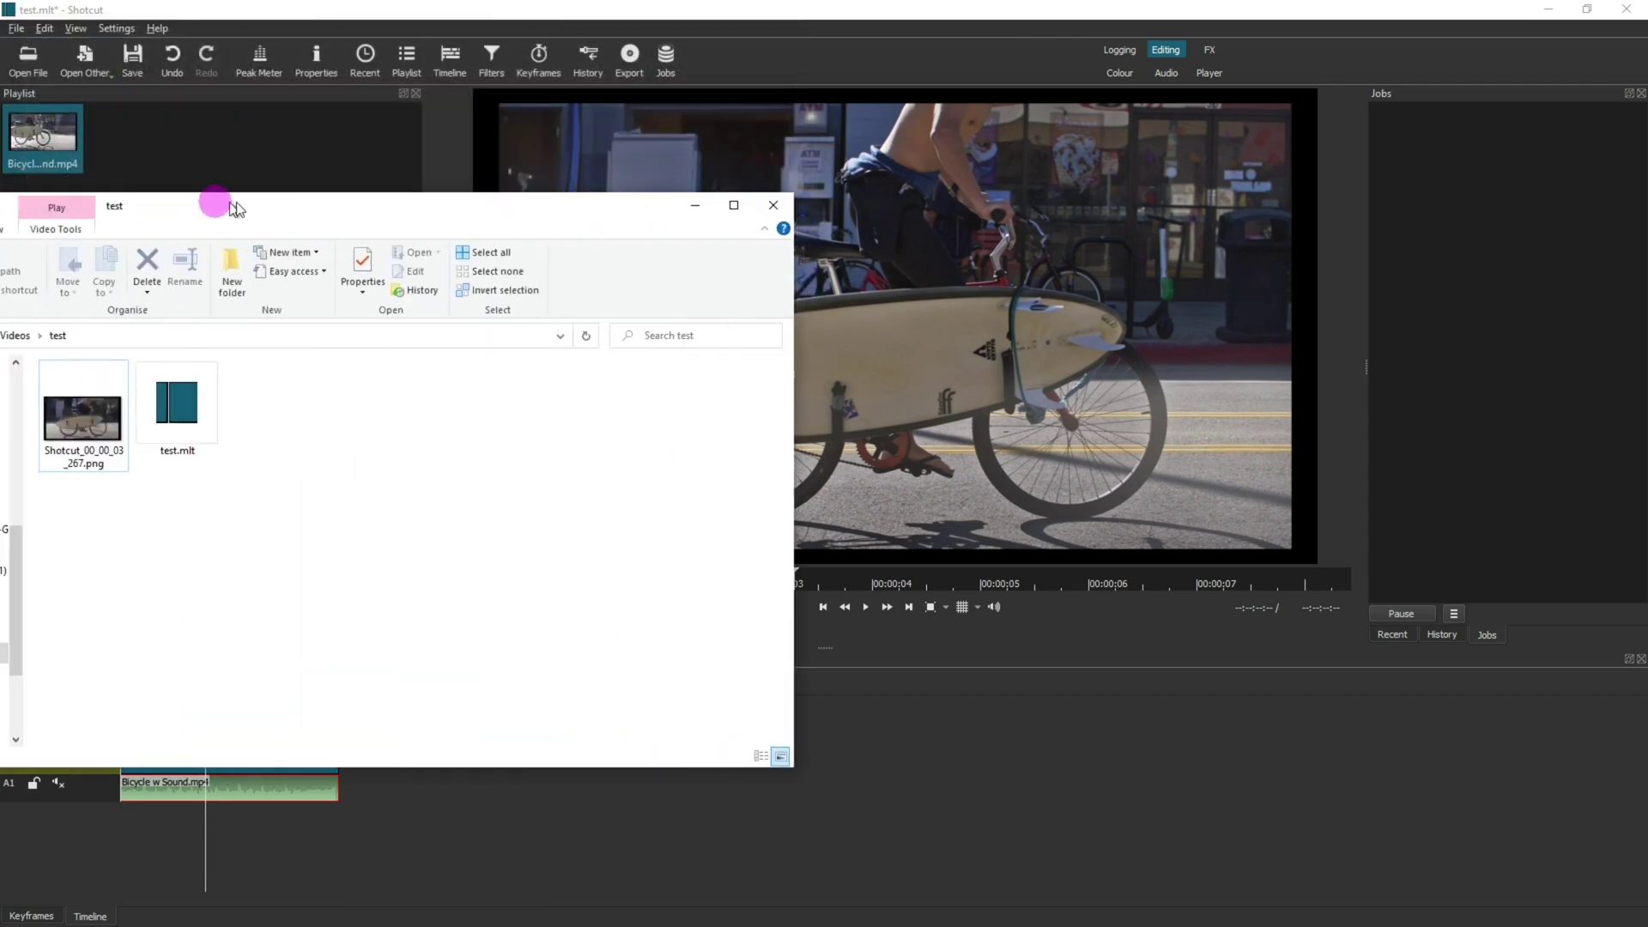
- Drag Shotcut_00_00_03_267.png from the Explorer test folder into Shotcut's Playlist panel
{"action": "left_click_drag", "start_coordinate": [214, 202], "coordinate": [782, 168]}
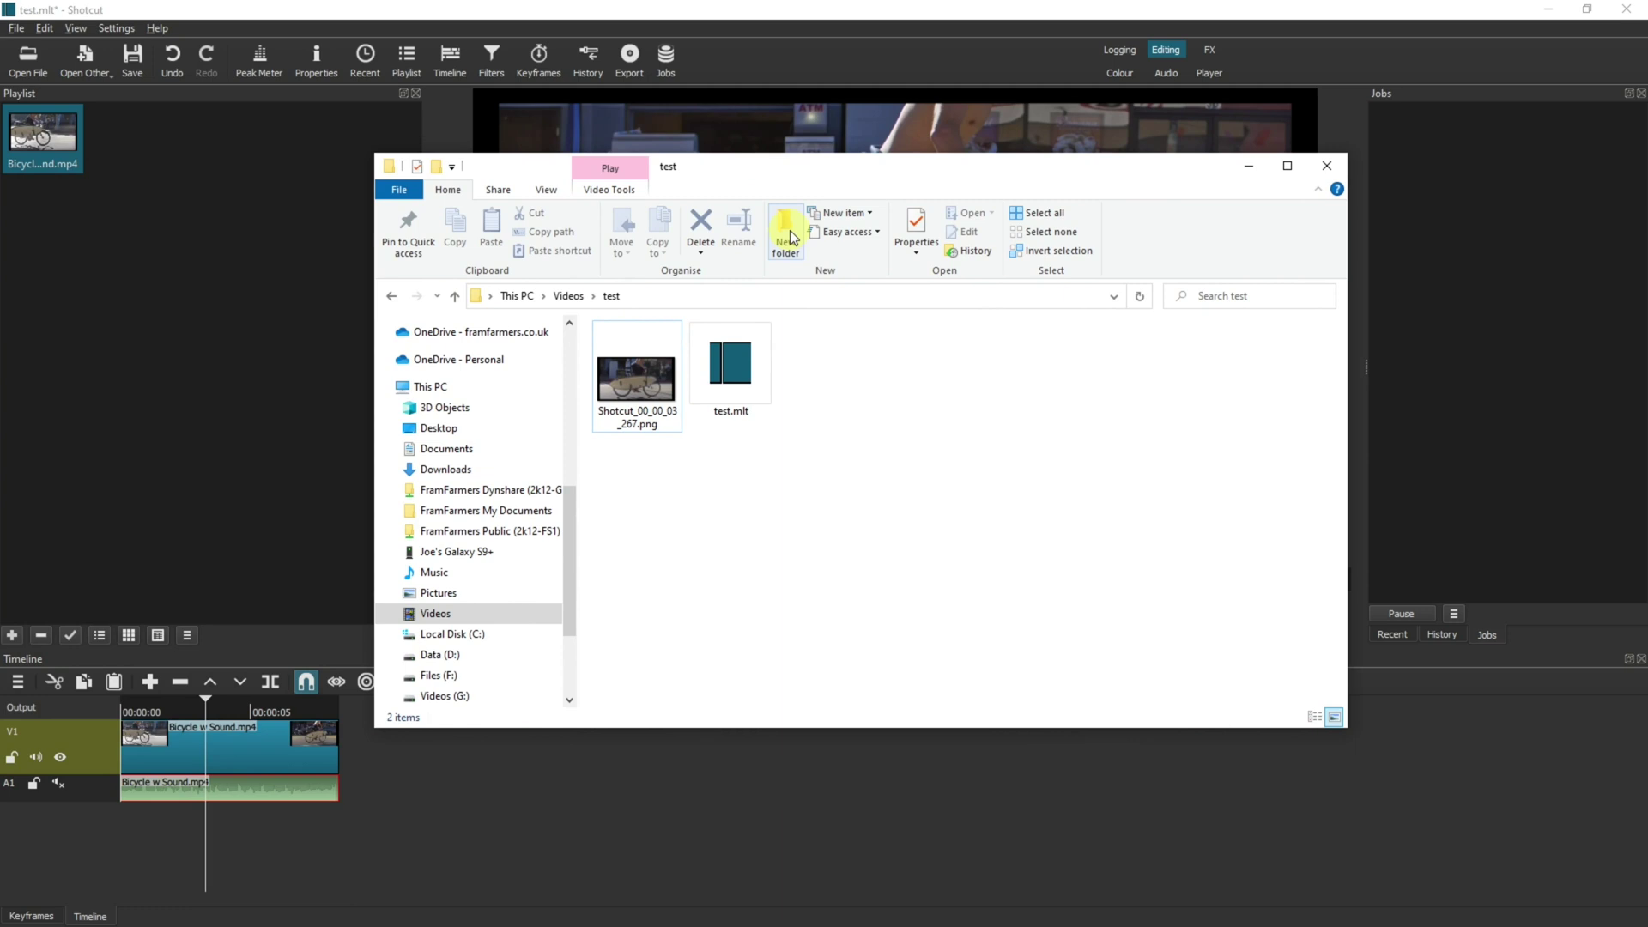
{"action": "left_click", "coordinate": [651, 391]}
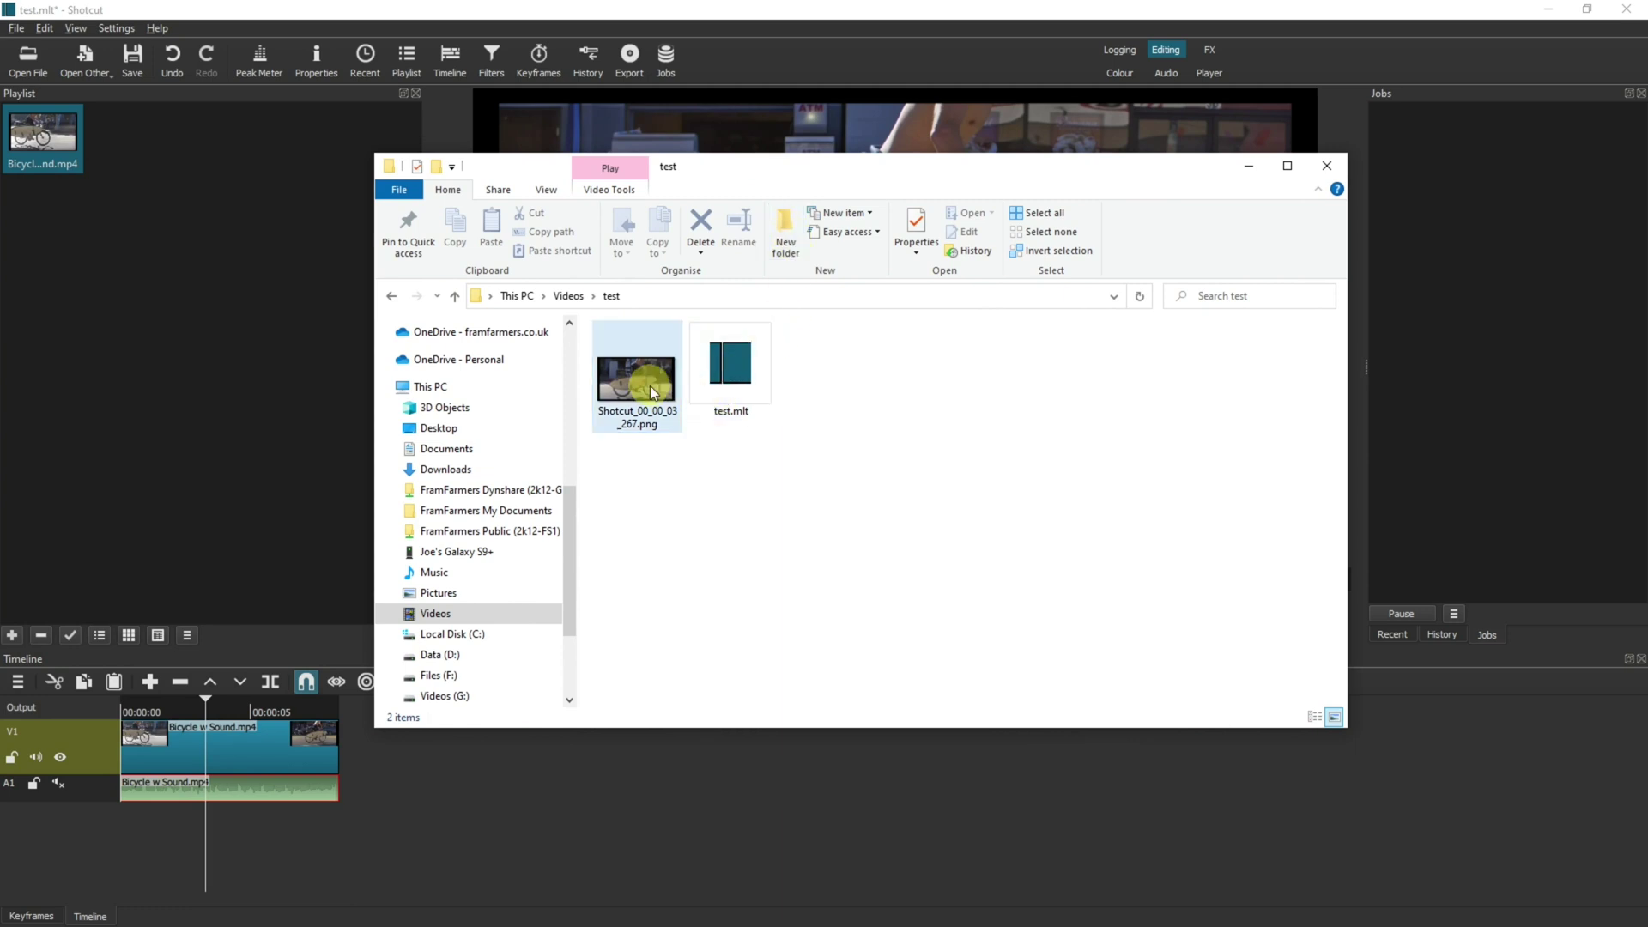
{"action": "mouse_move", "coordinate": [636, 376]}
{"action": "left_click_drag", "start_coordinate": [651, 391], "coordinate": [175, 258]}
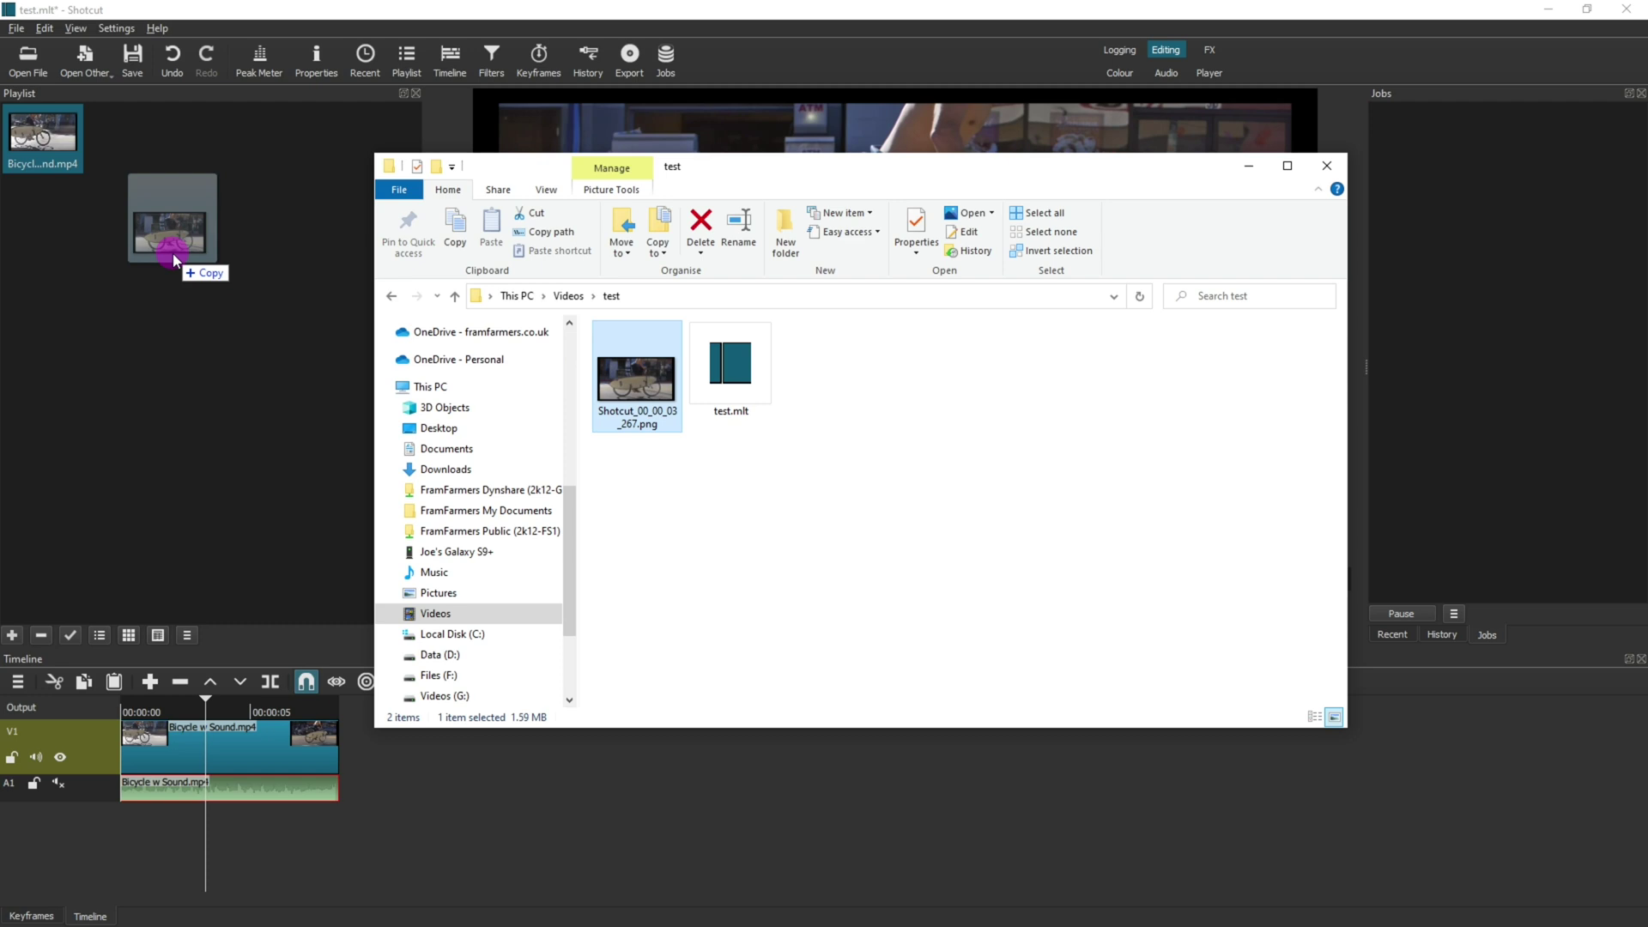
{"action": "left_click_drag", "start_coordinate": [173, 254], "coordinate": [173, 253]}
{"action": "left_click", "coordinate": [168, 744]}
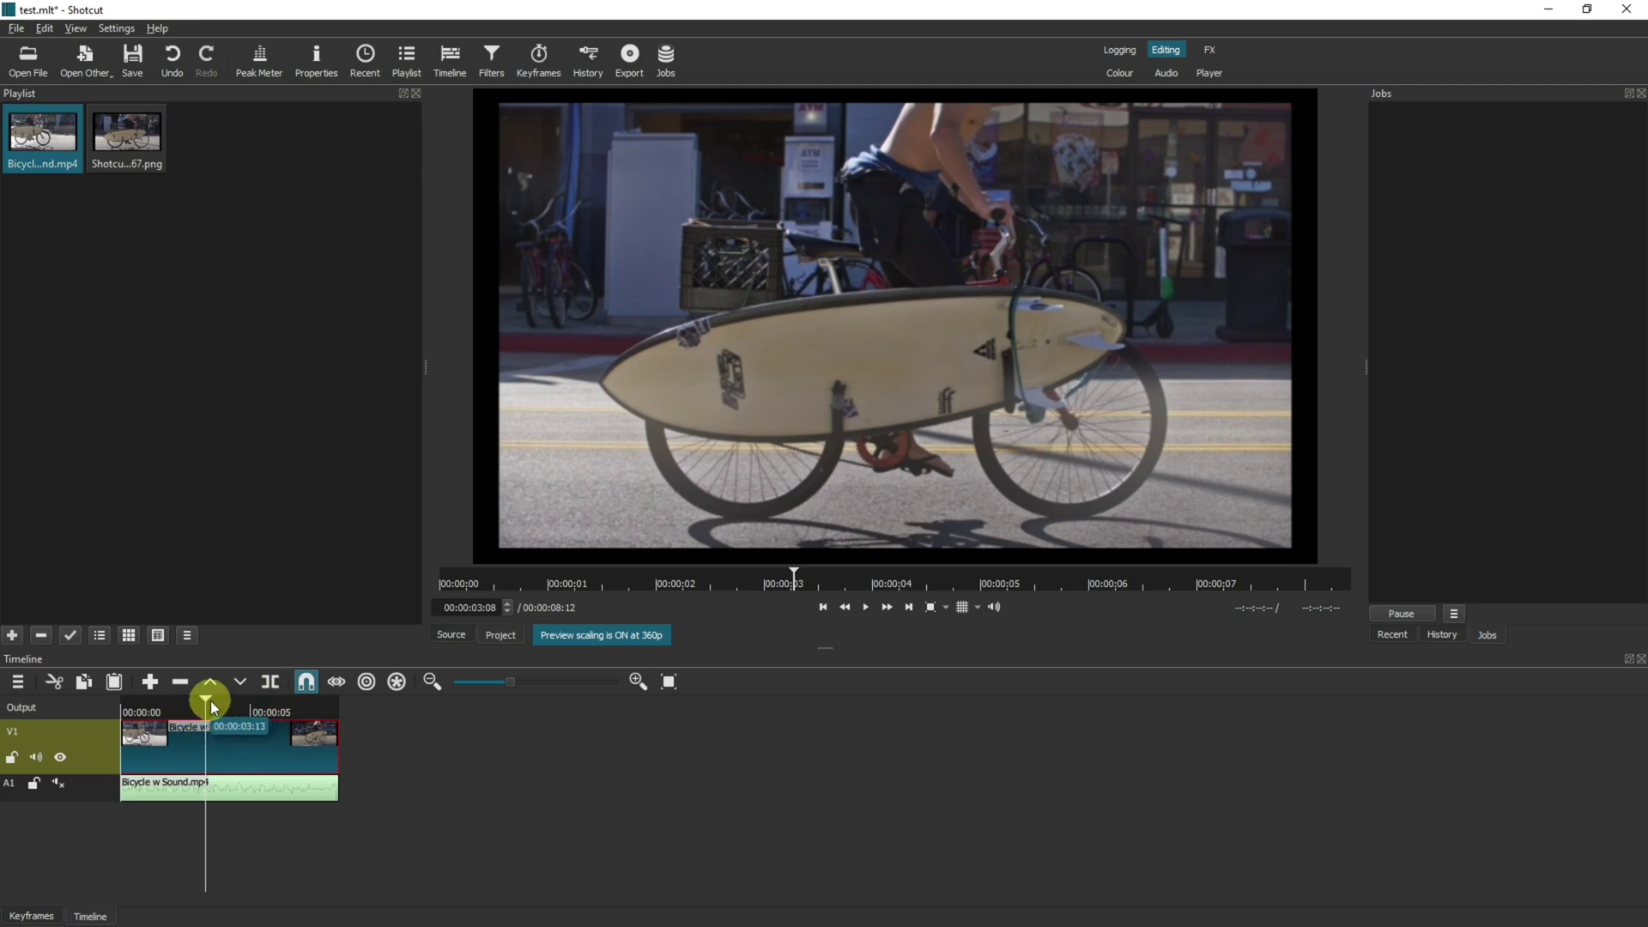
- Split the bicycle clip at 00:00:03:08 and place the PNG still after the first half on V1
{"action": "left_click", "coordinate": [272, 687]}
{"action": "left_click_drag", "start_coordinate": [236, 745], "coordinate": [764, 754]}
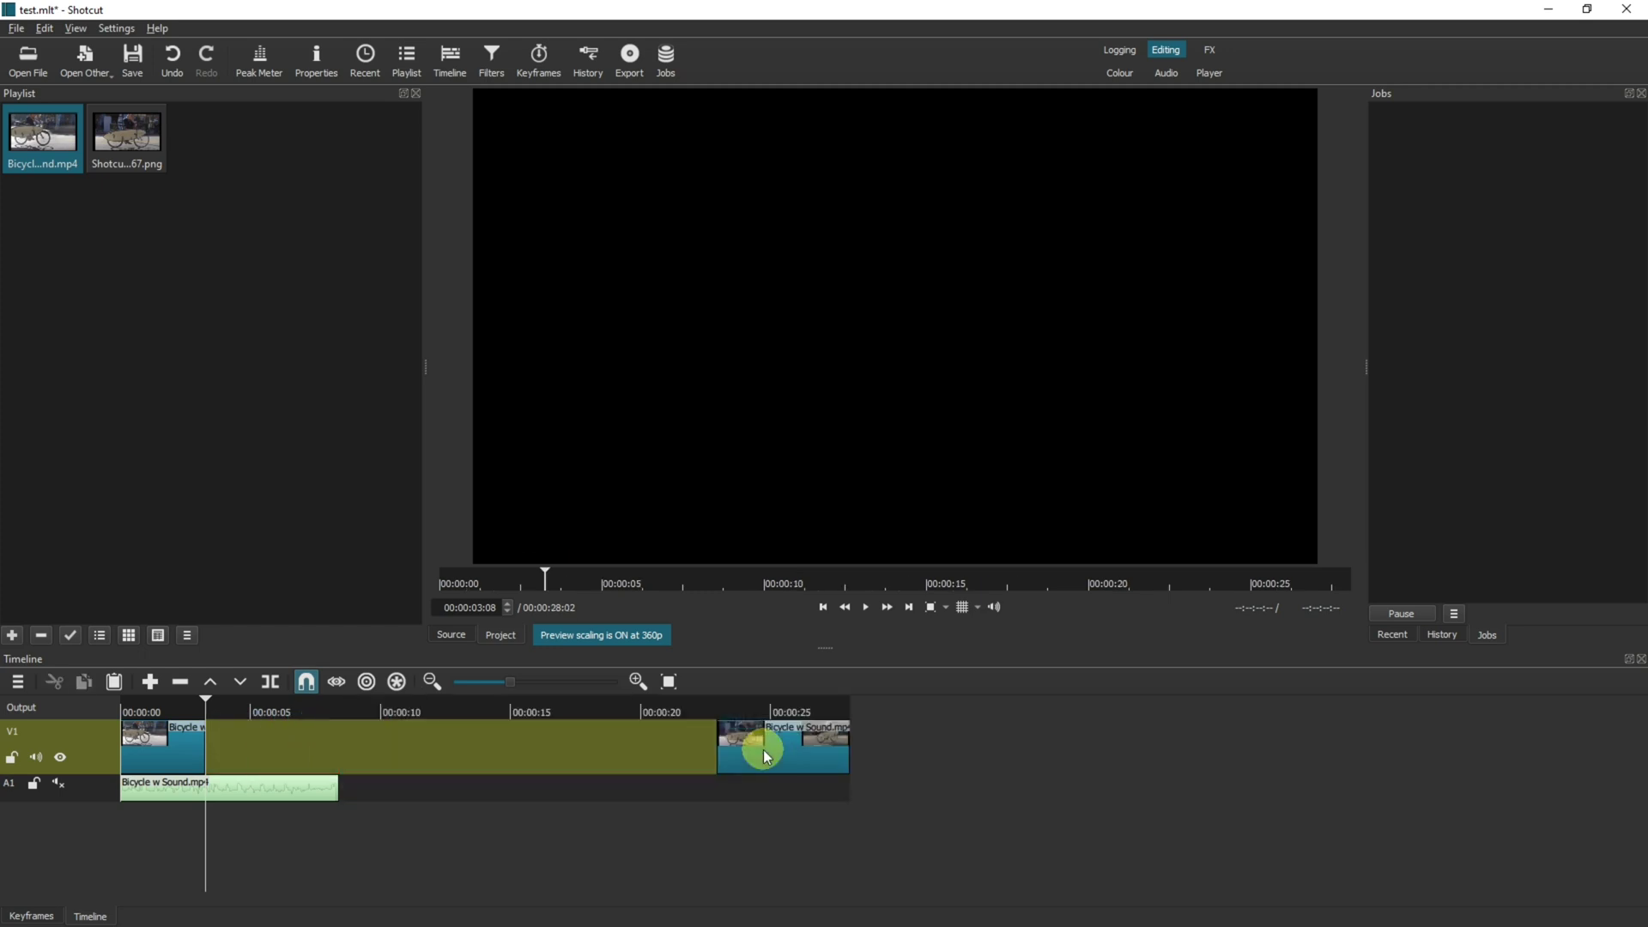
{"action": "left_click", "coordinate": [150, 155]}
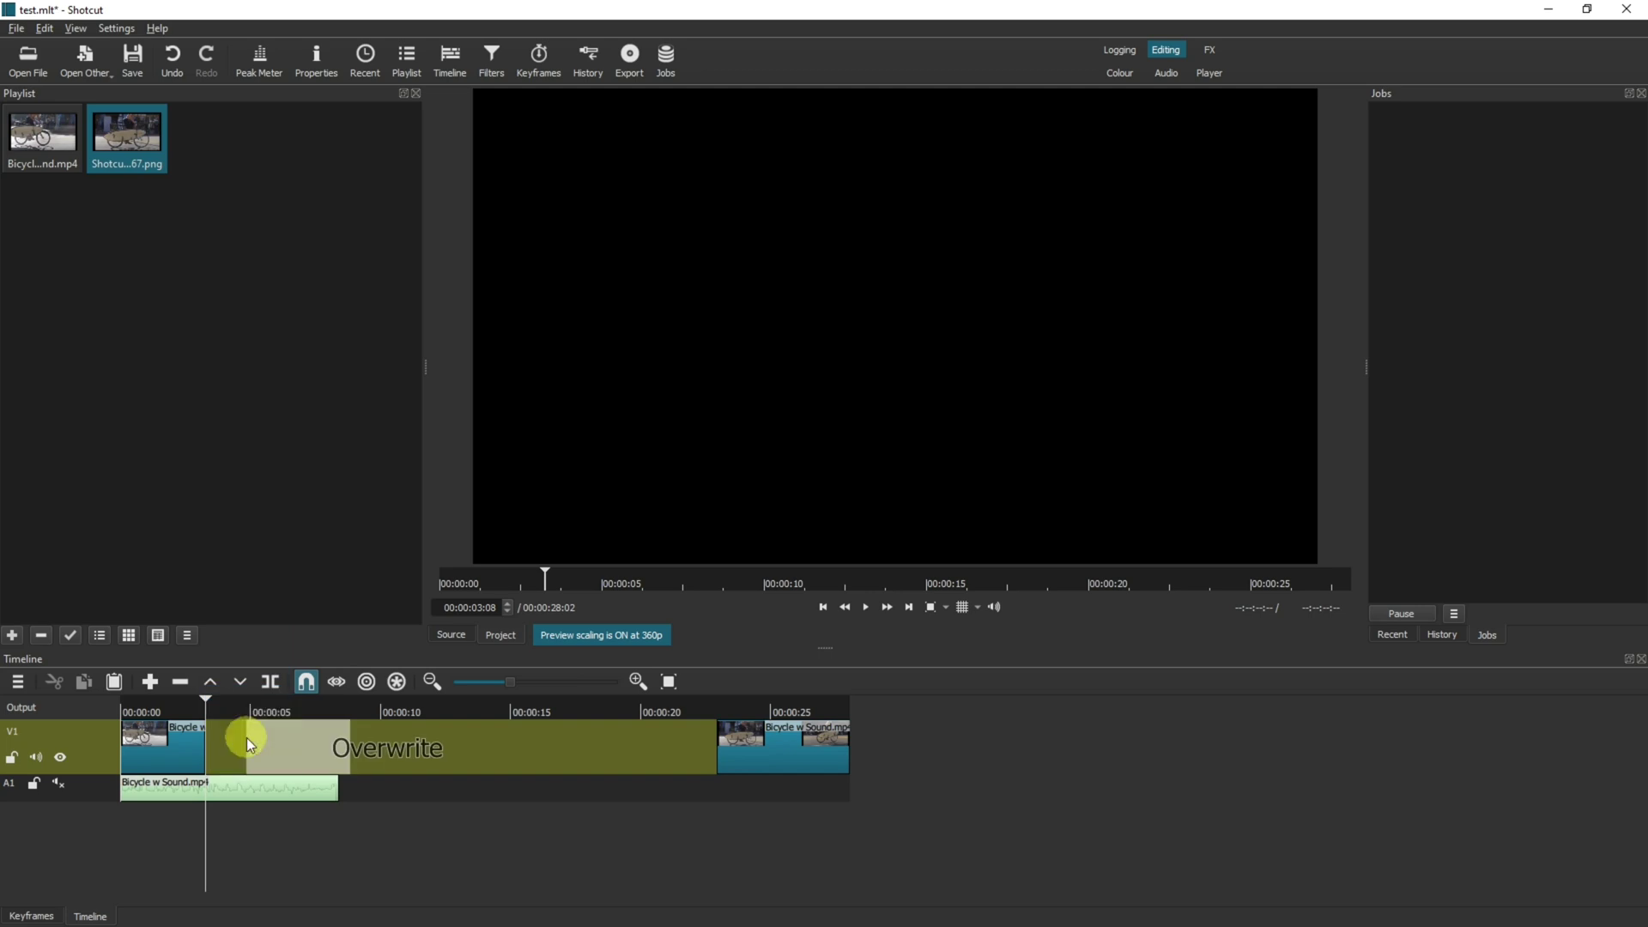
{"action": "left_click_drag", "start_coordinate": [125, 139], "coordinate": [245, 738]}
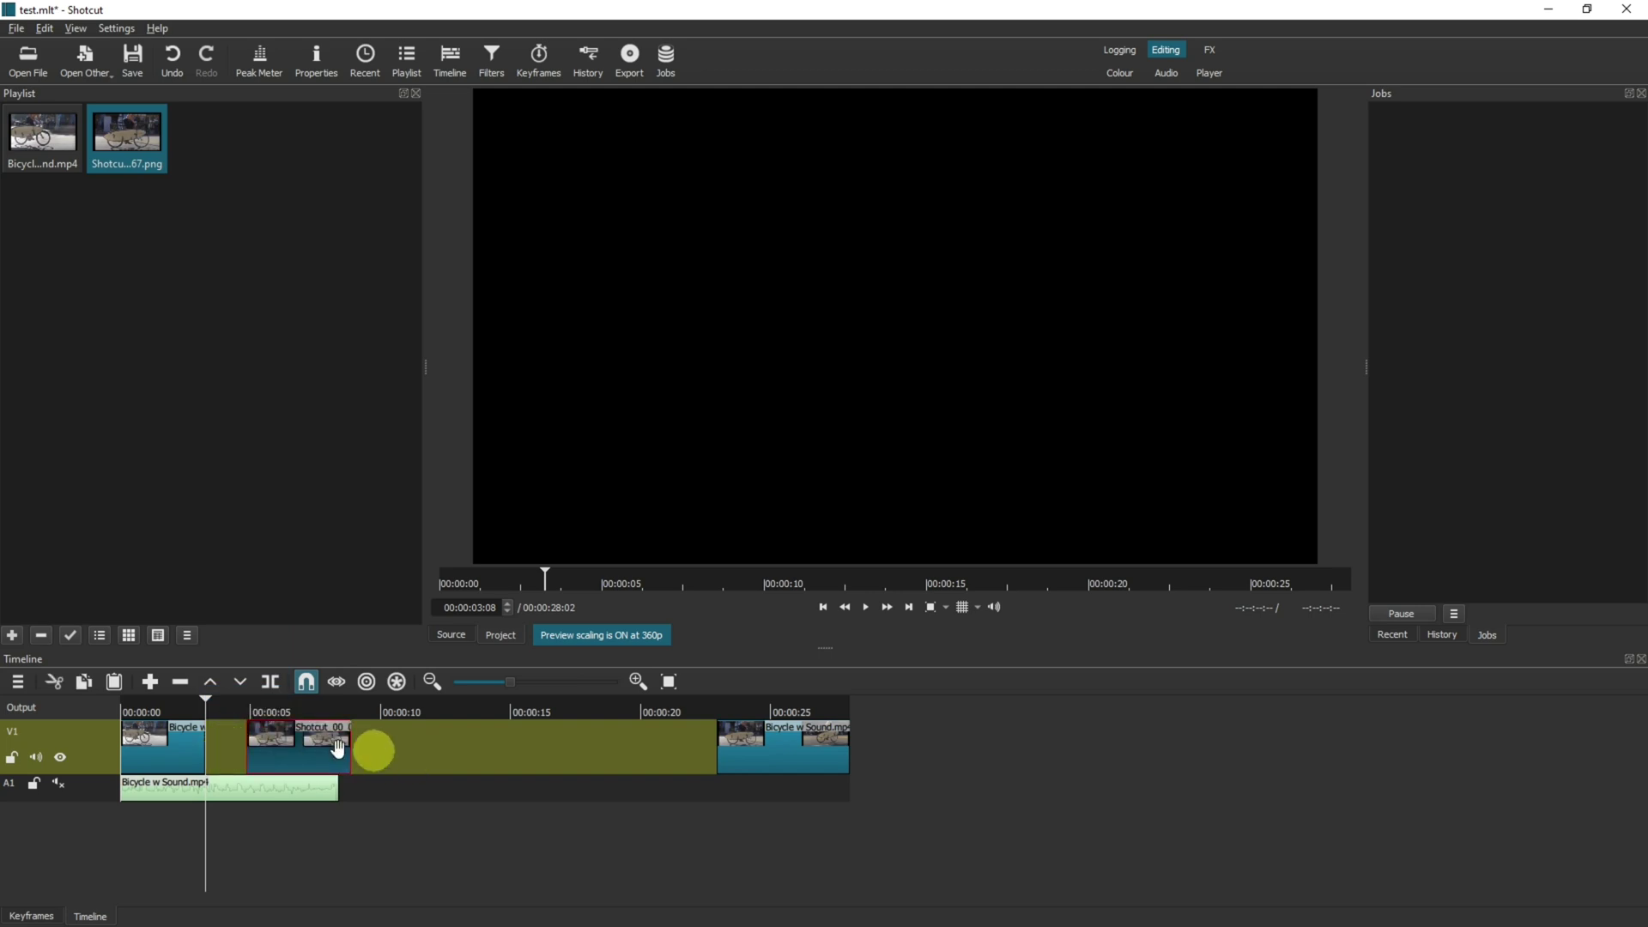
- Remove the gaps before the PNG still and before the last bicycle piece
{"action": "right_click", "coordinate": [221, 736]}
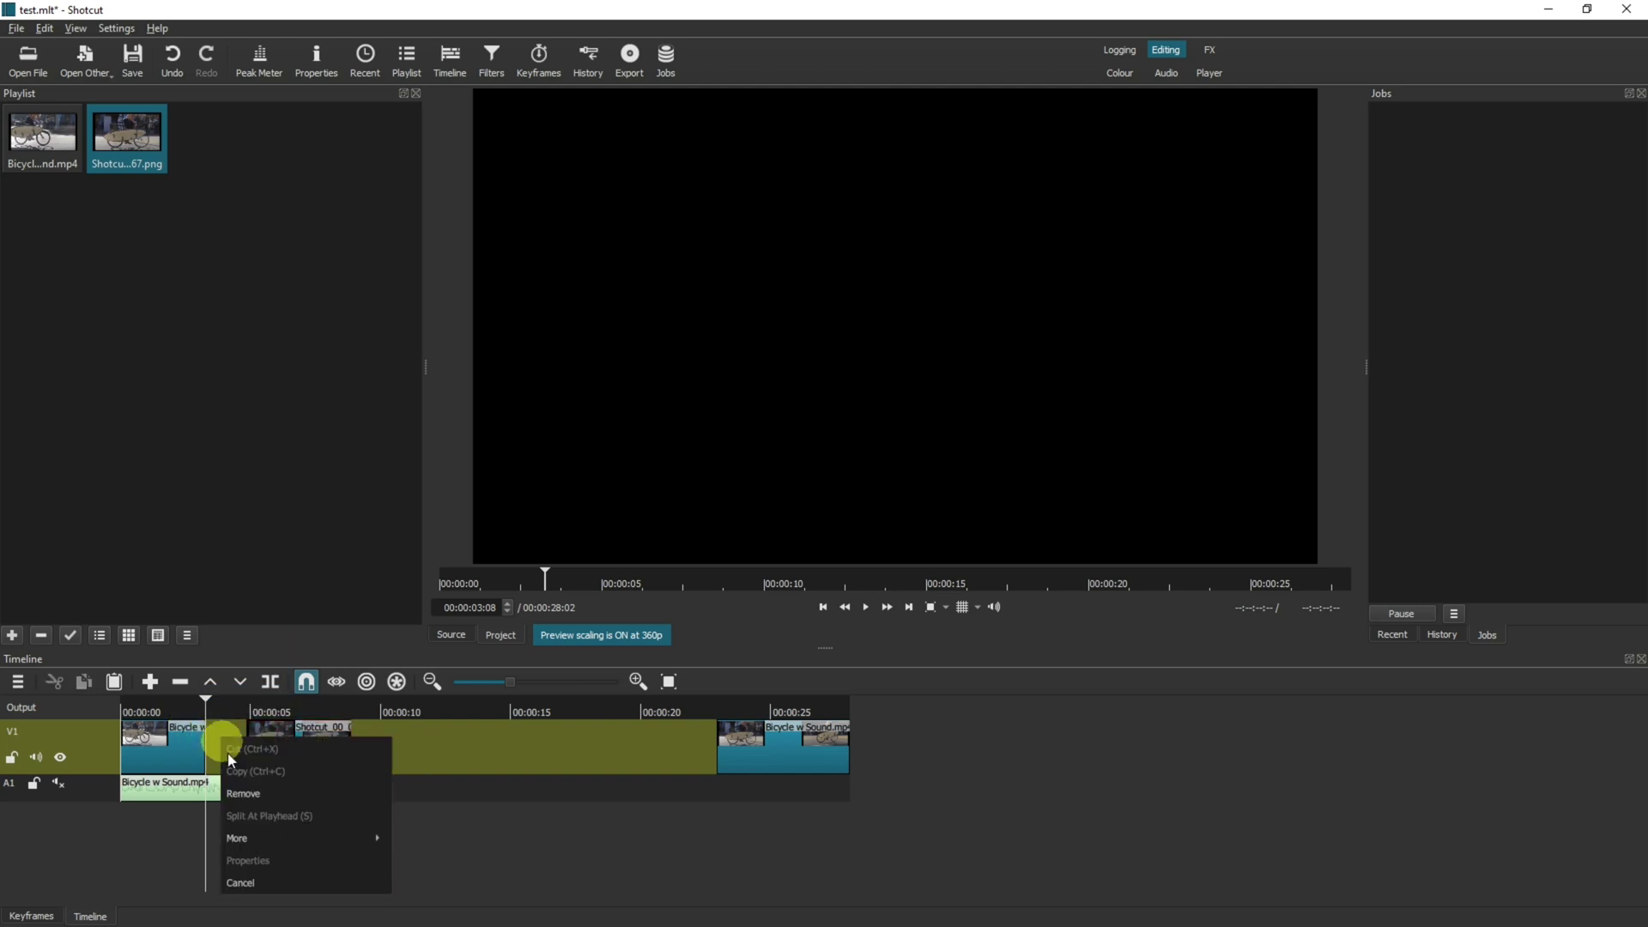
{"action": "left_click", "coordinate": [239, 799]}
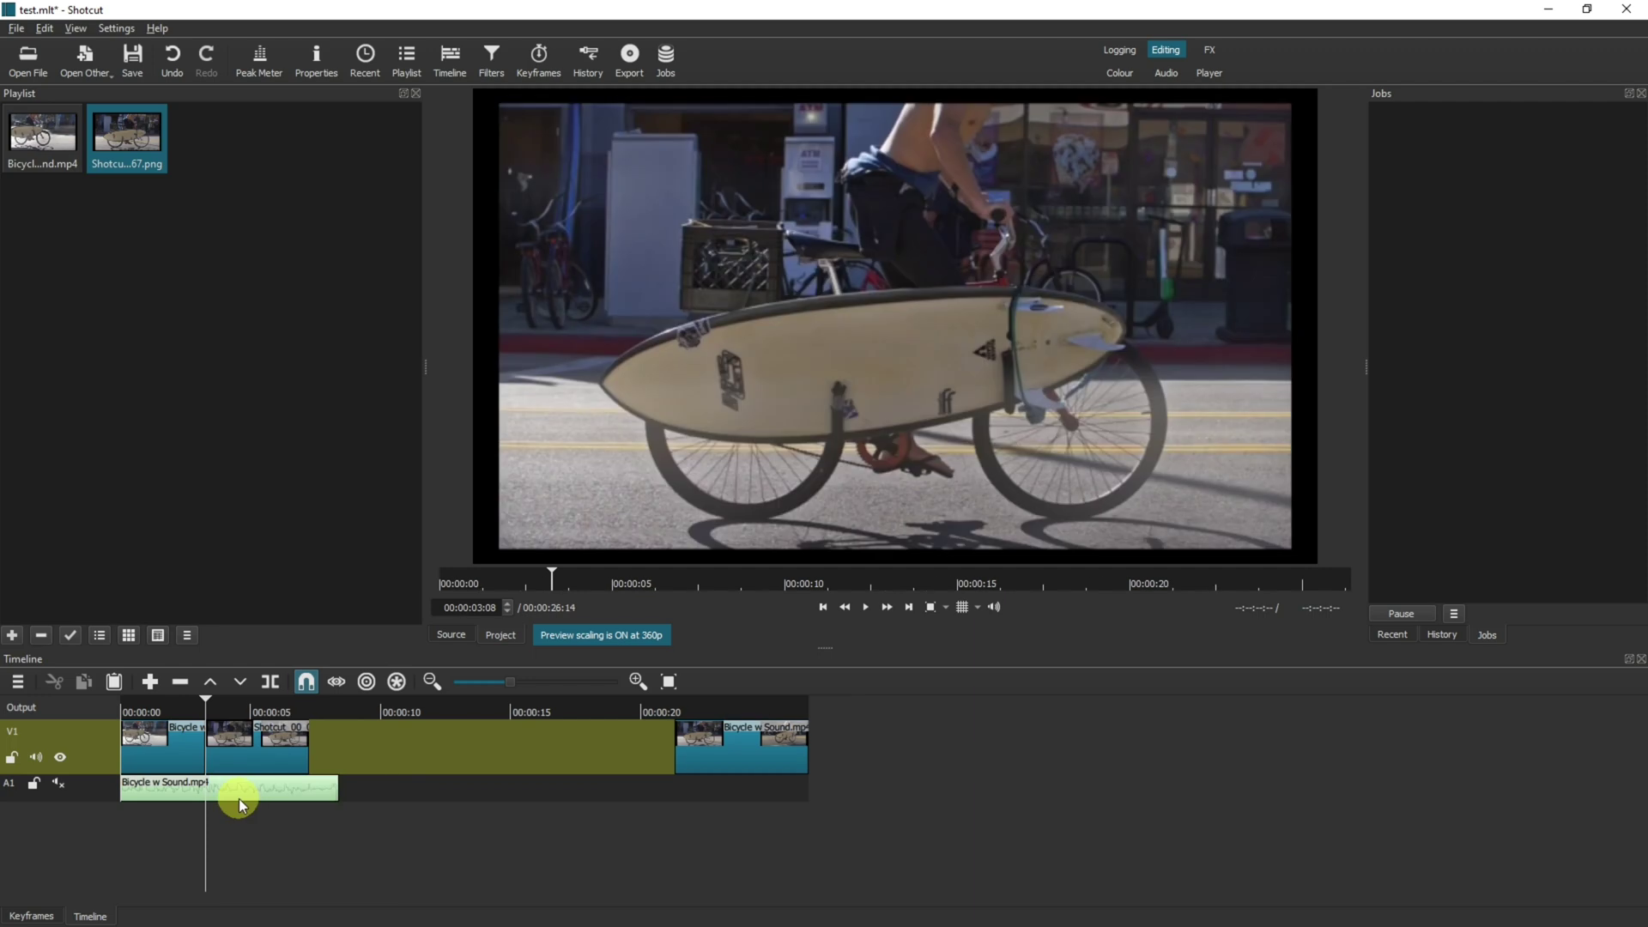
{"action": "right_click", "coordinate": [380, 757]}
{"action": "left_click", "coordinate": [406, 799]}
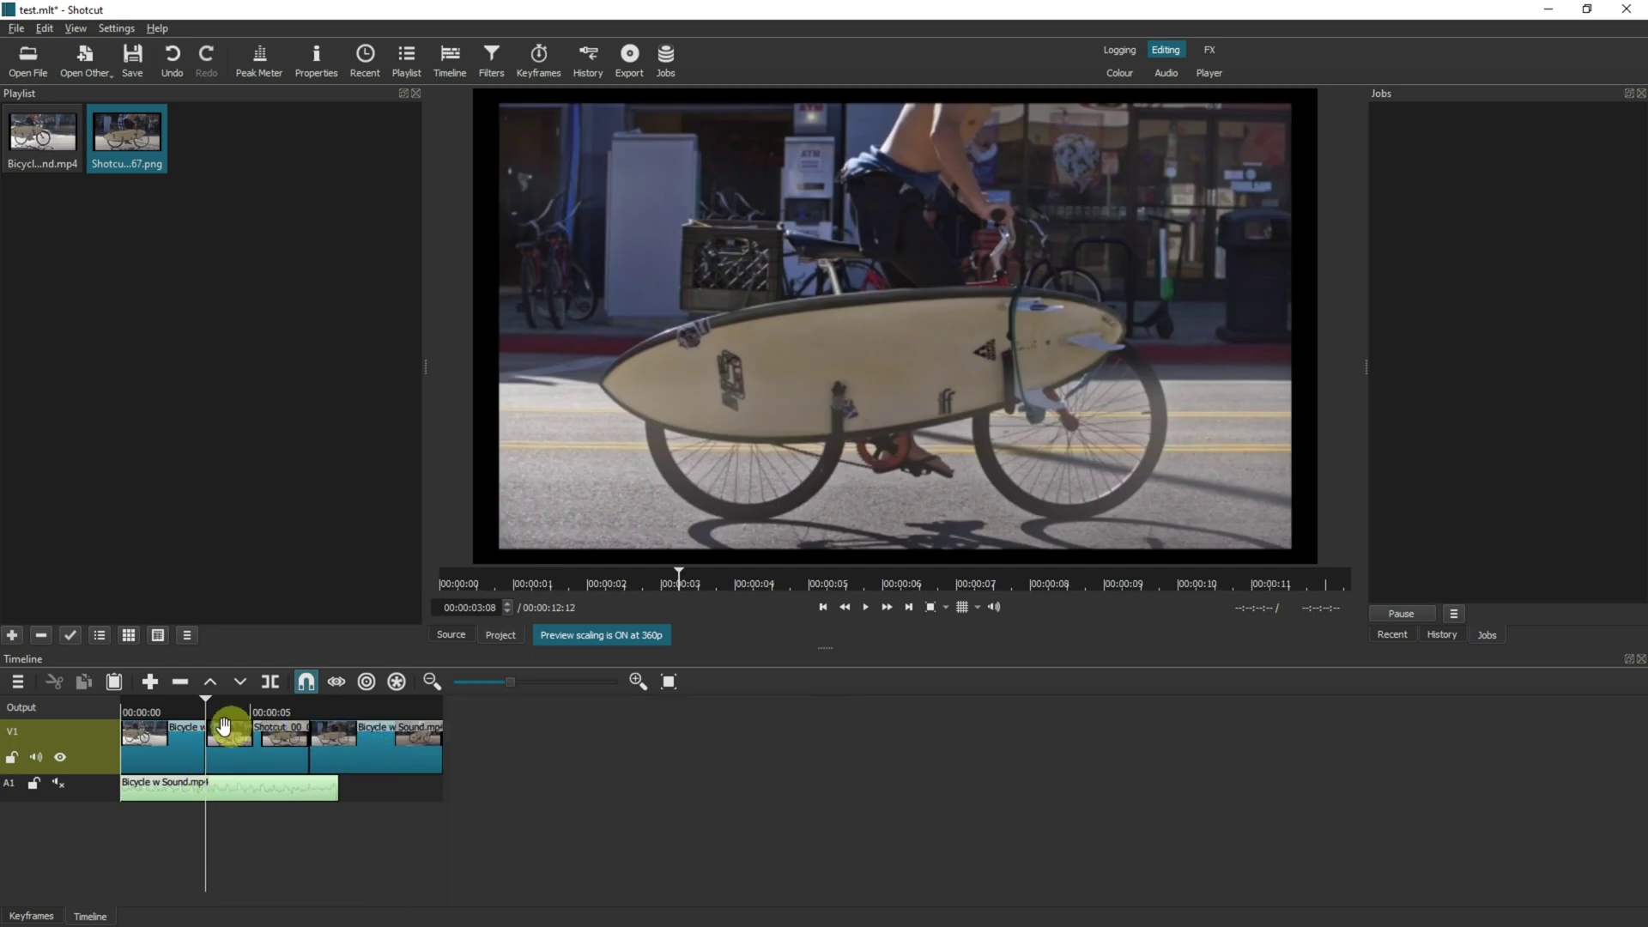
{"action": "left_click", "coordinate": [181, 708]}
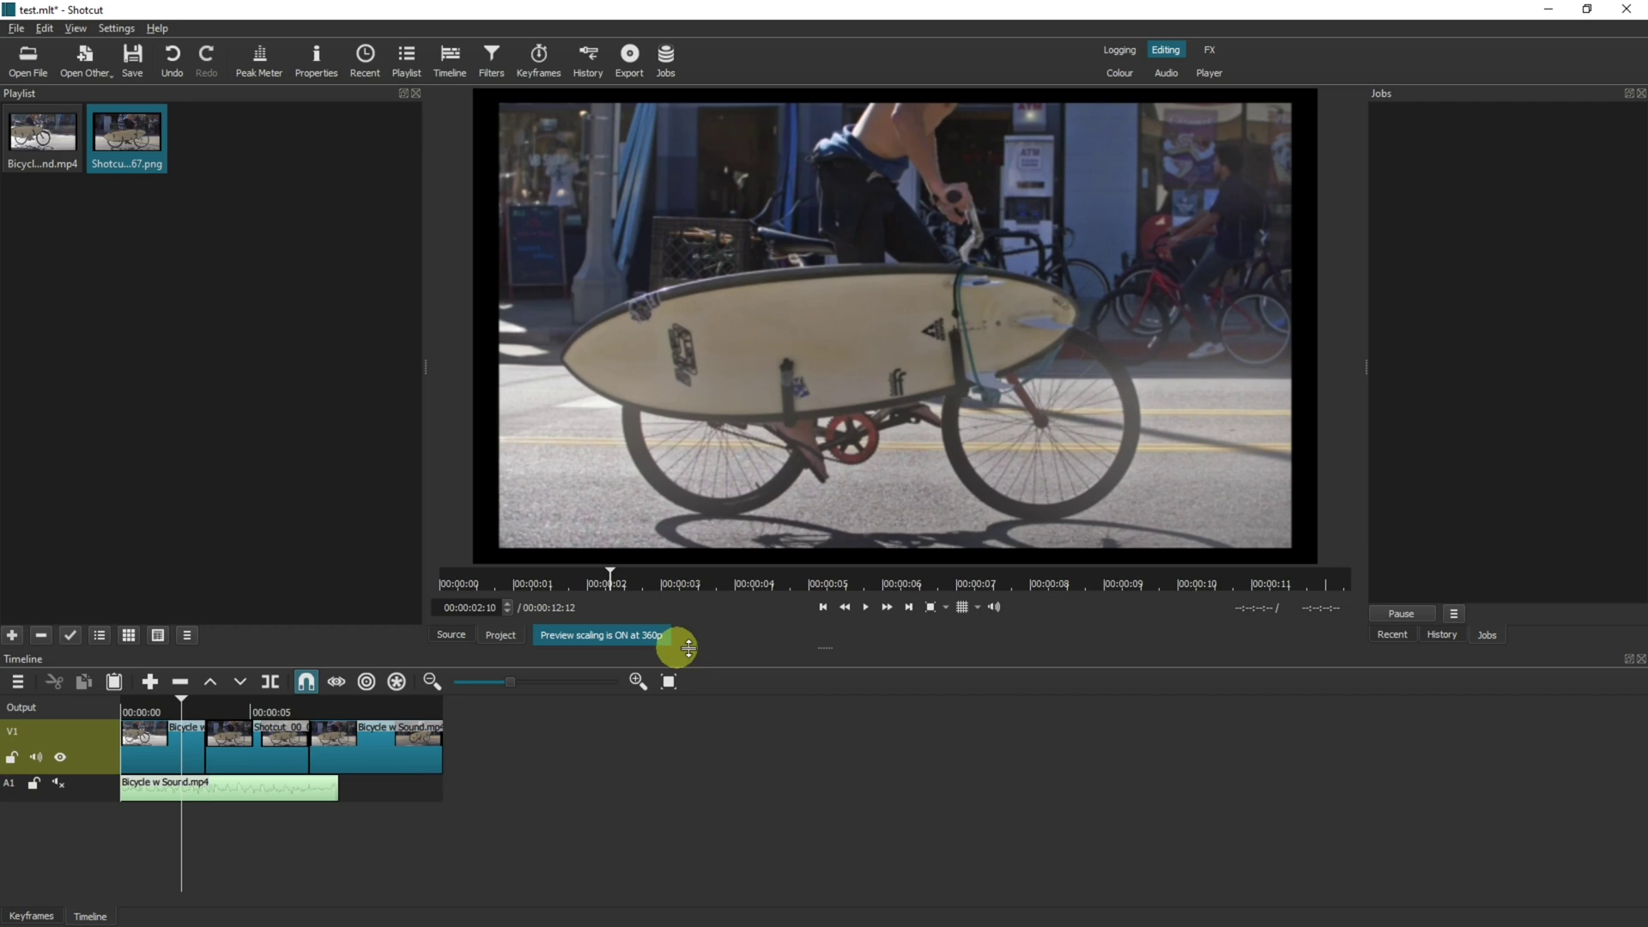
{"action": "left_click", "coordinate": [868, 606]}
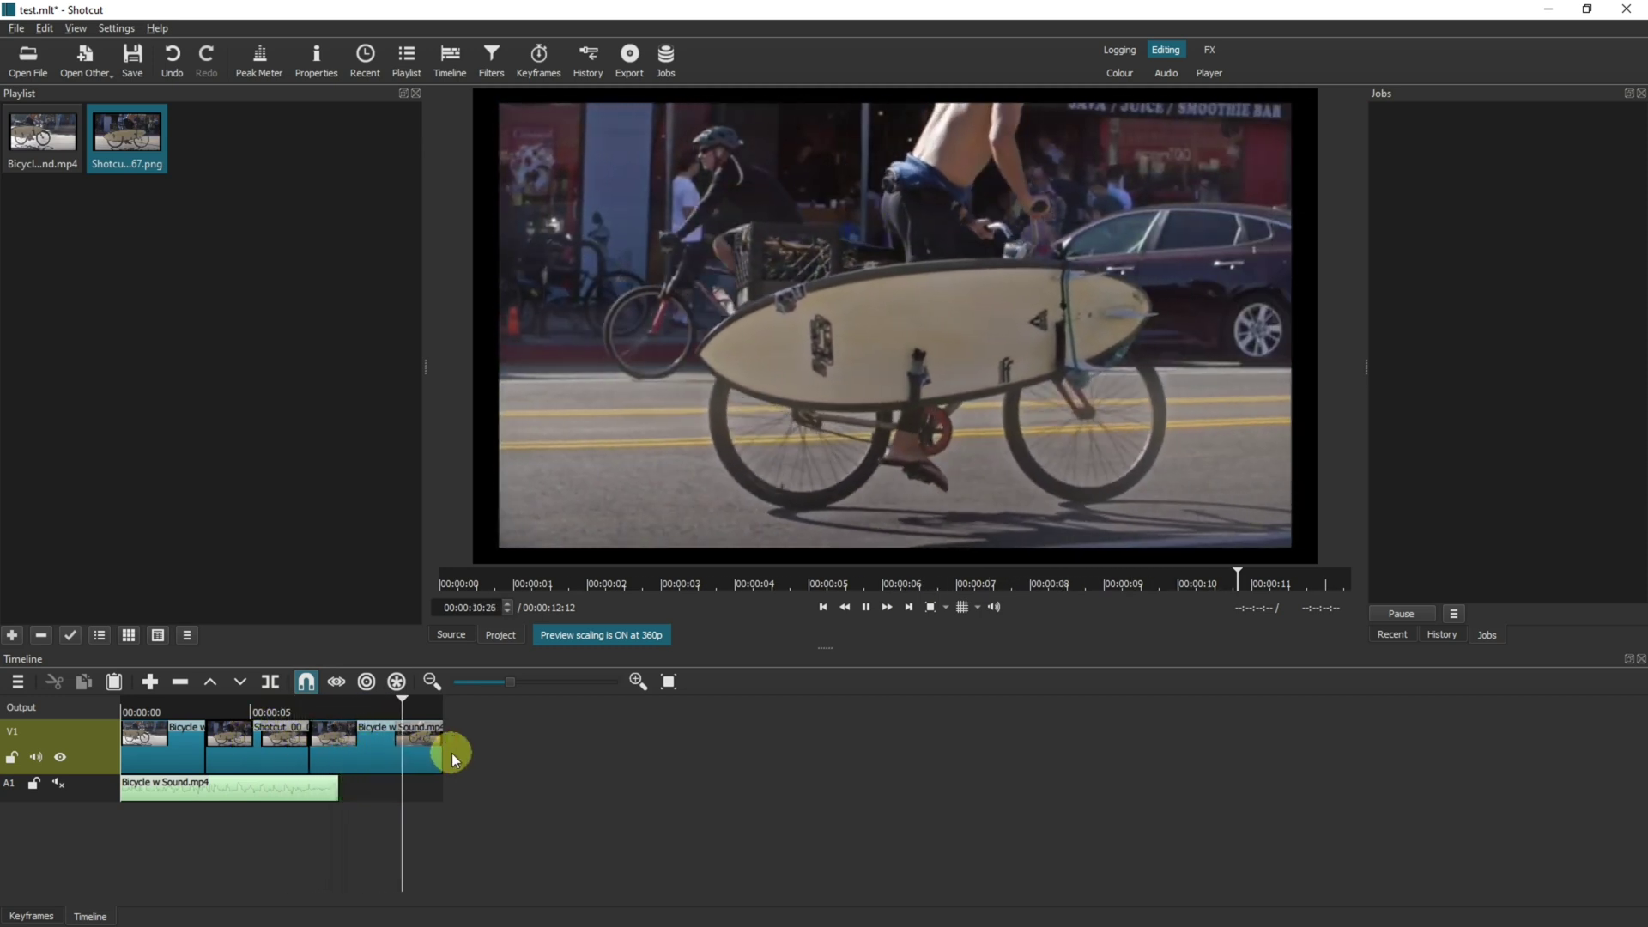
{"action": "left_click", "coordinate": [864, 608]}
{"action": "left_click", "coordinate": [206, 749]}
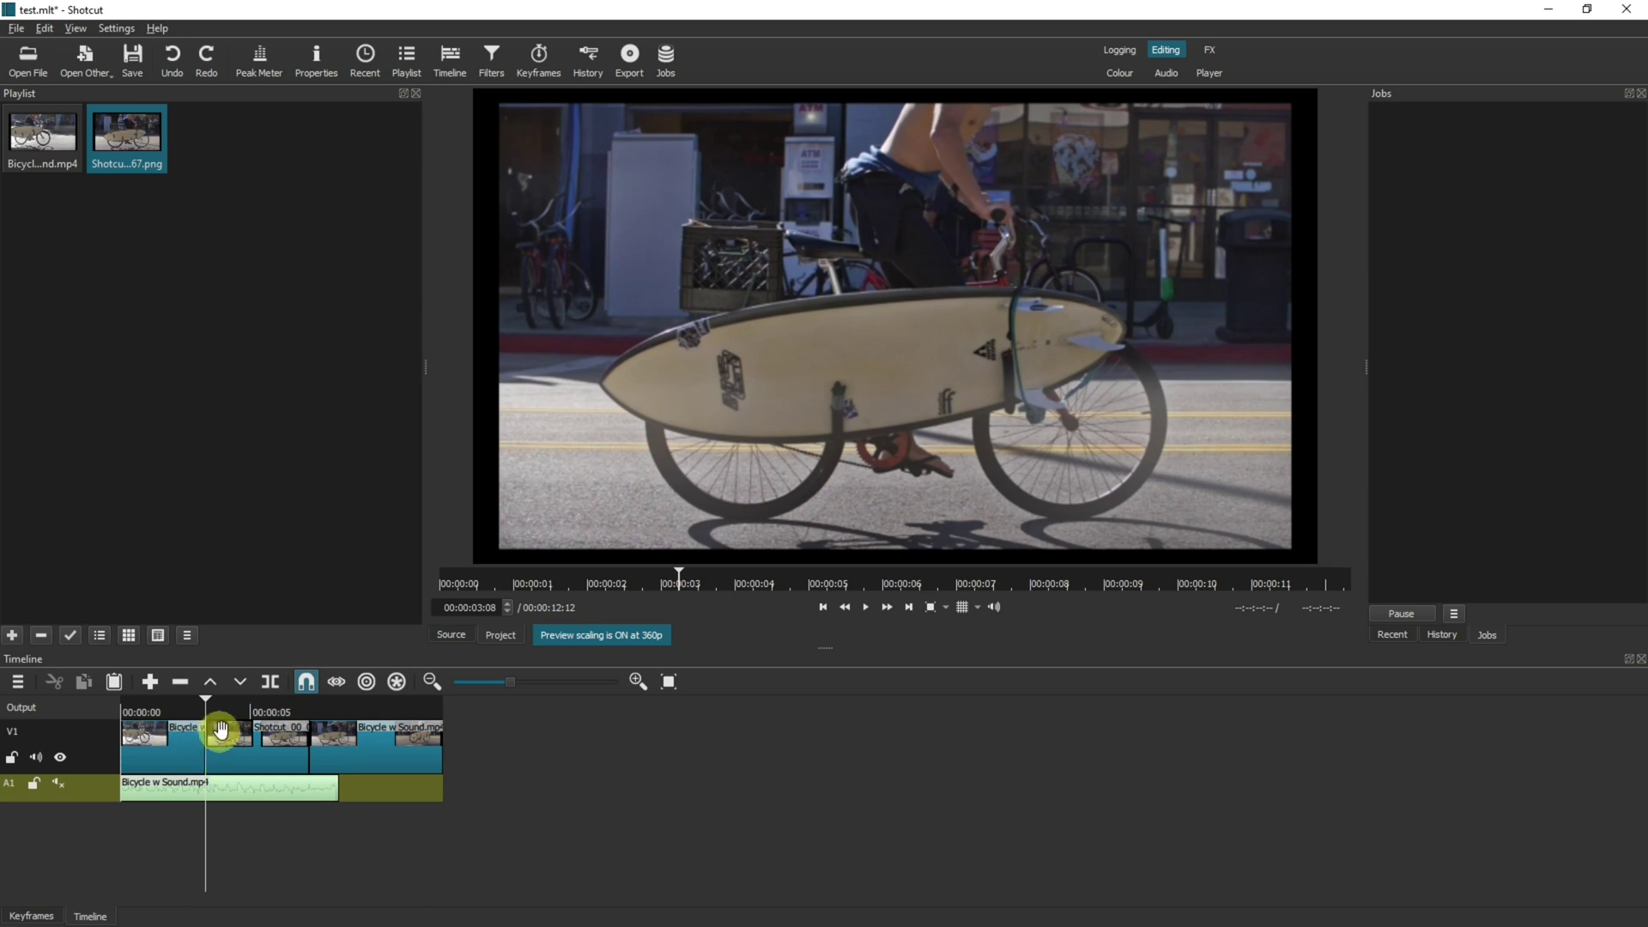
- Split the A1 audio at 00:00:03:08 and move its second piece under the final video clip
{"action": "left_click", "coordinate": [272, 687]}
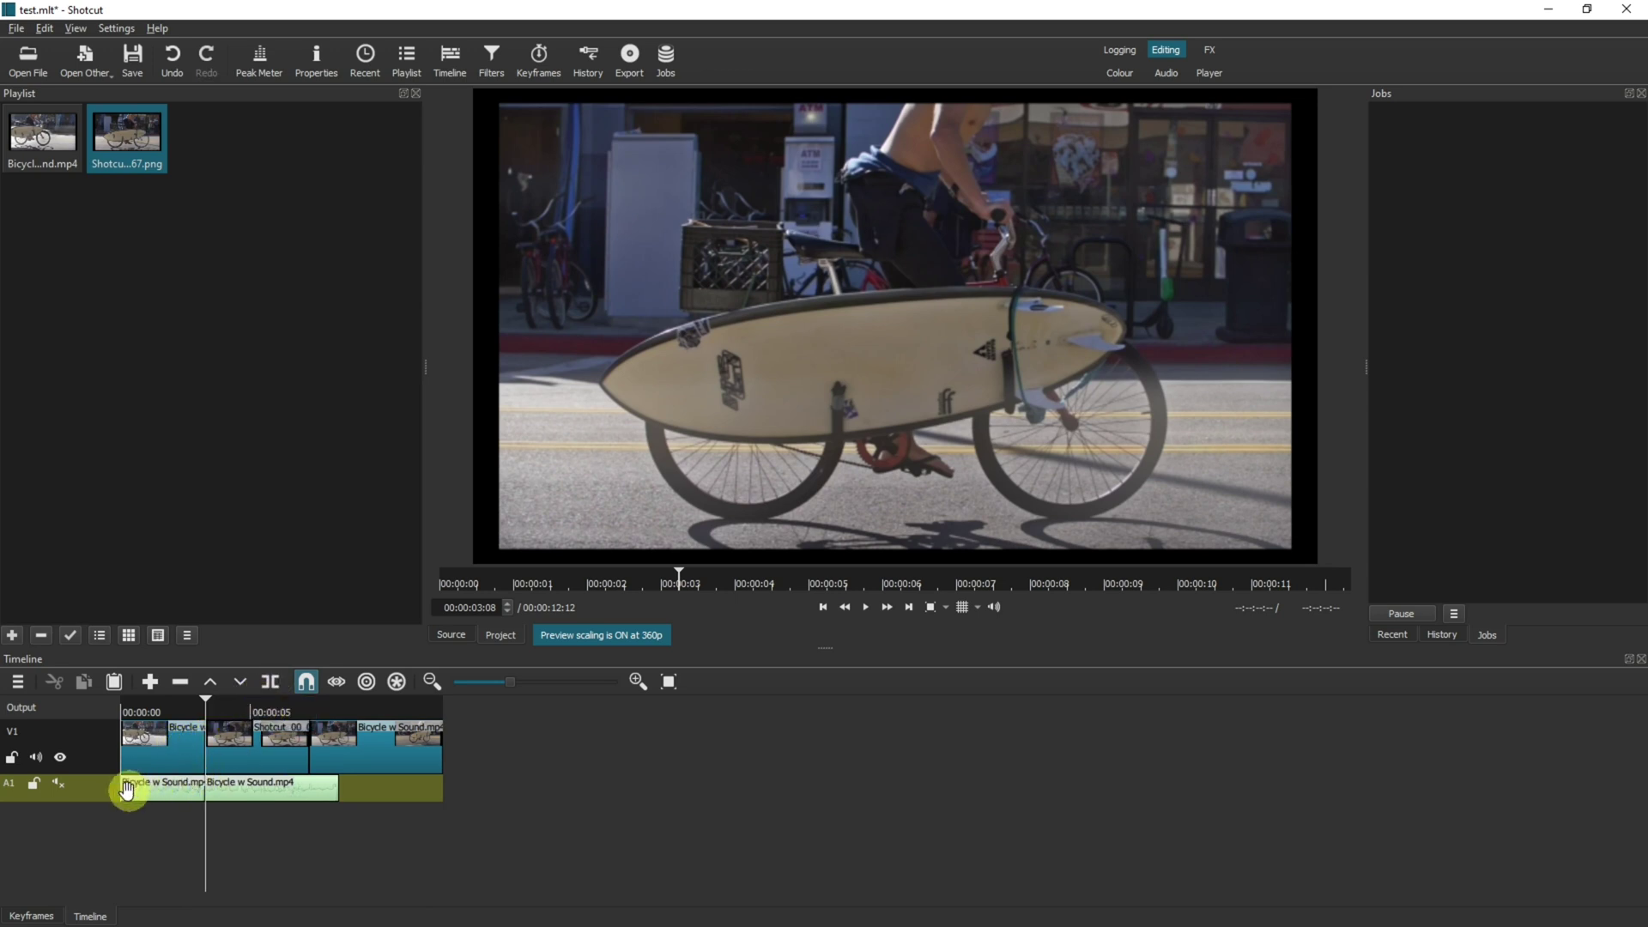
{"action": "left_click", "coordinate": [270, 788]}
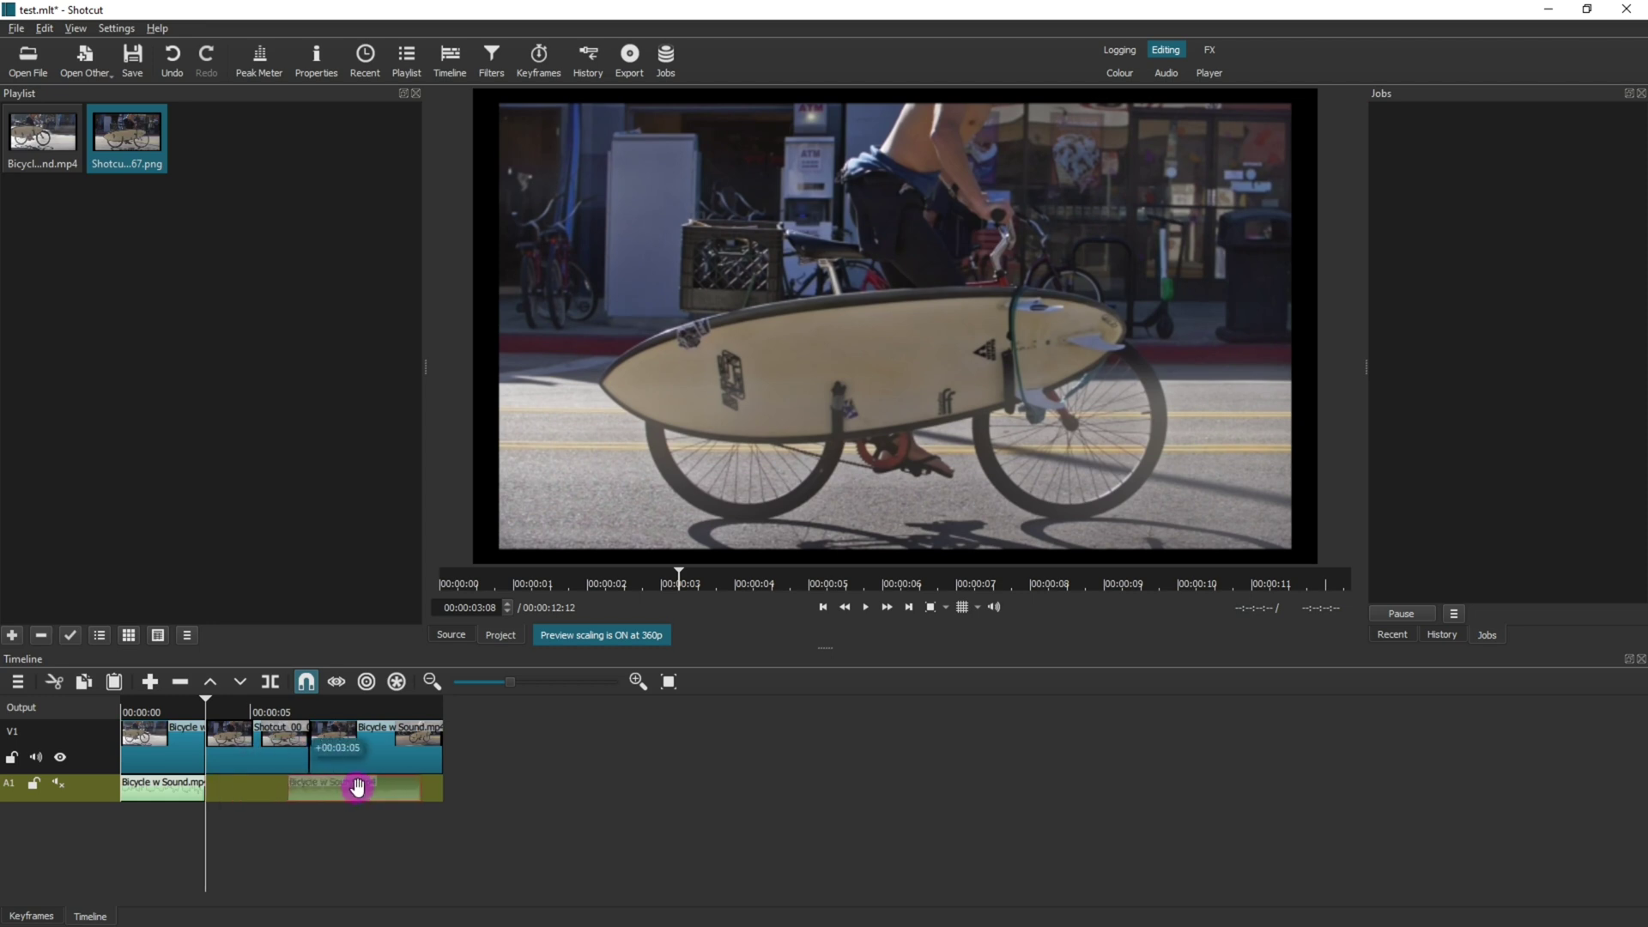
{"action": "left_click_drag", "start_coordinate": [271, 788], "coordinate": [376, 788]}
{"action": "left_click", "coordinate": [321, 789]}
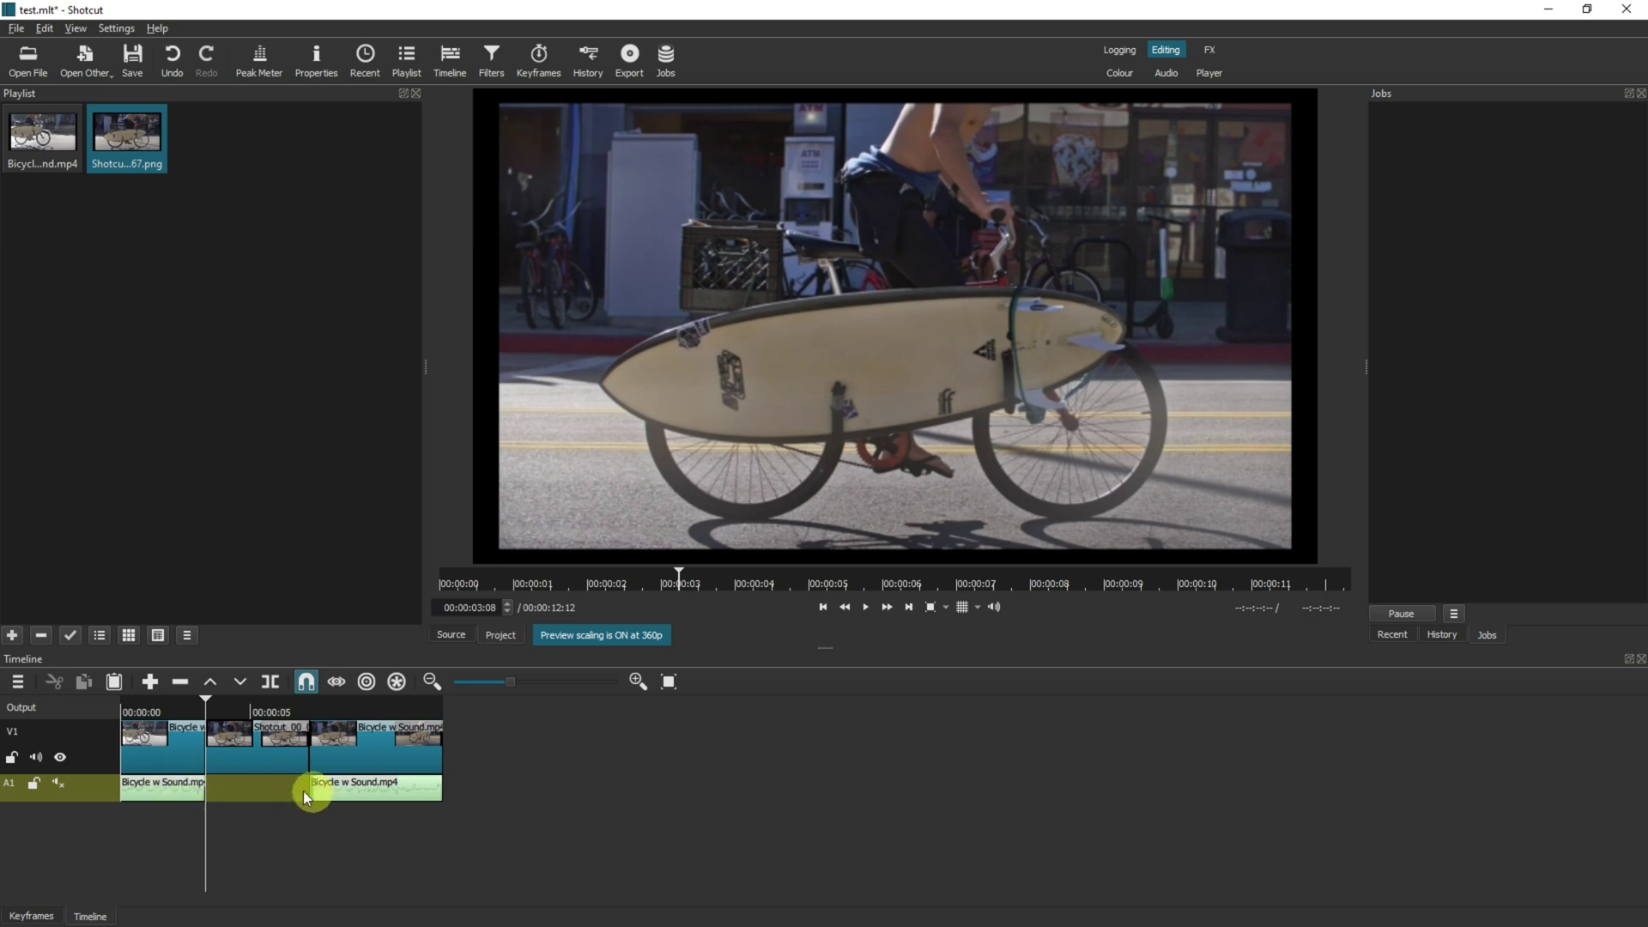
- Add an empty V2 video track above V1 via Track Operations > Add Video Track
{"action": "right_click", "coordinate": [241, 827]}
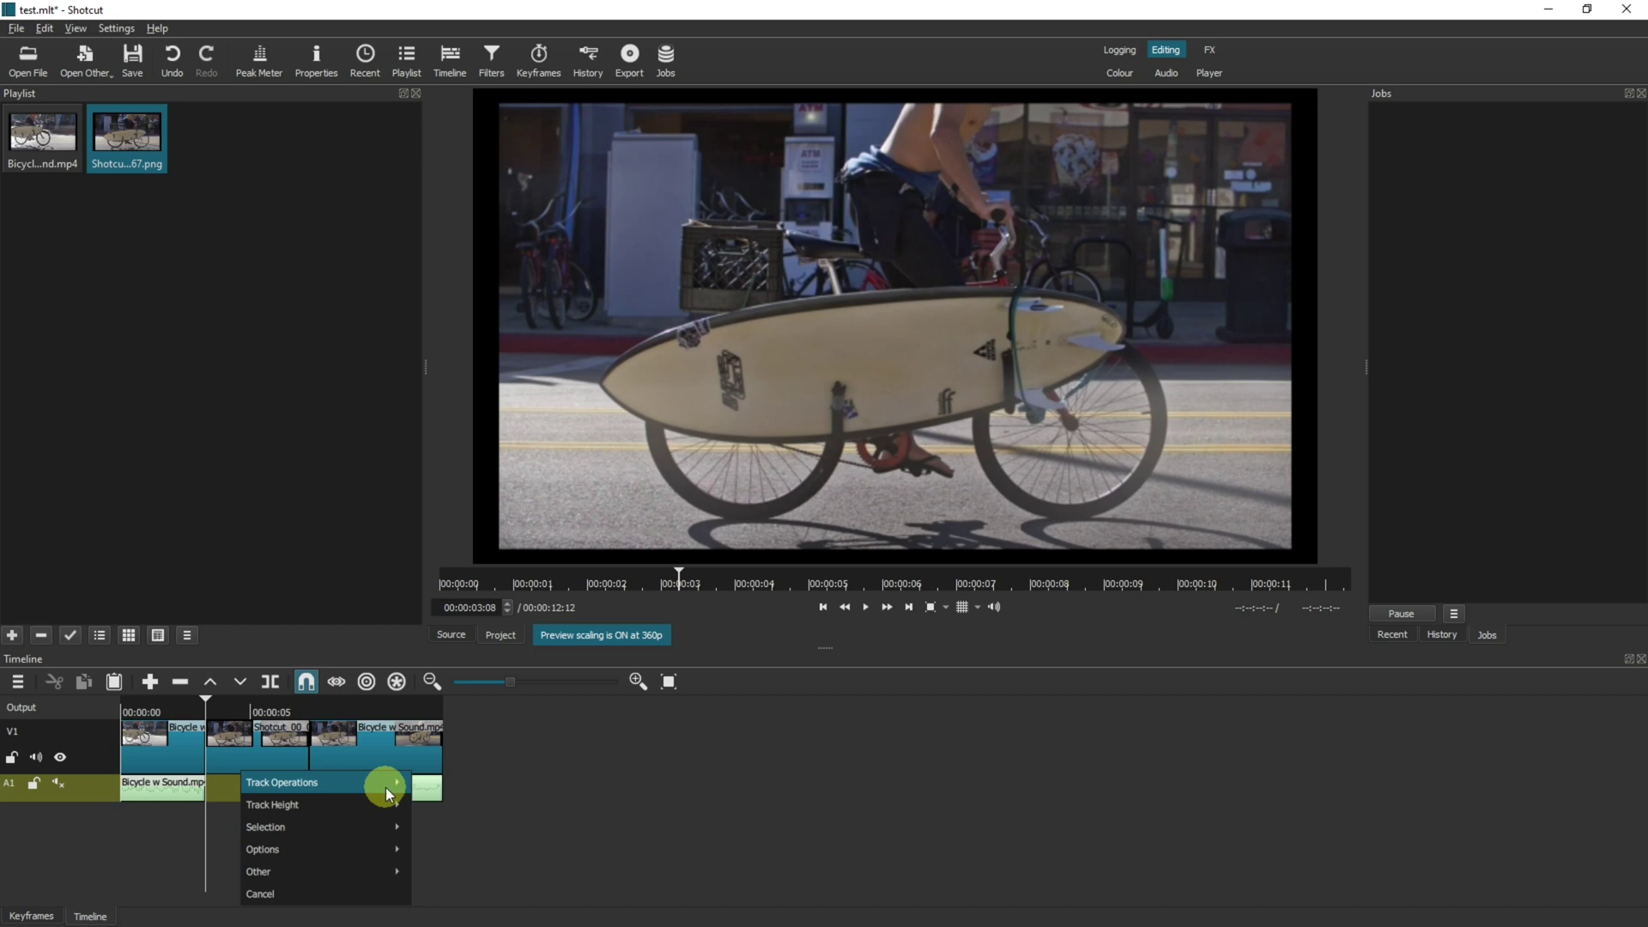
{"action": "mouse_move", "coordinate": [316, 783]}
{"action": "left_click", "coordinate": [447, 800]}
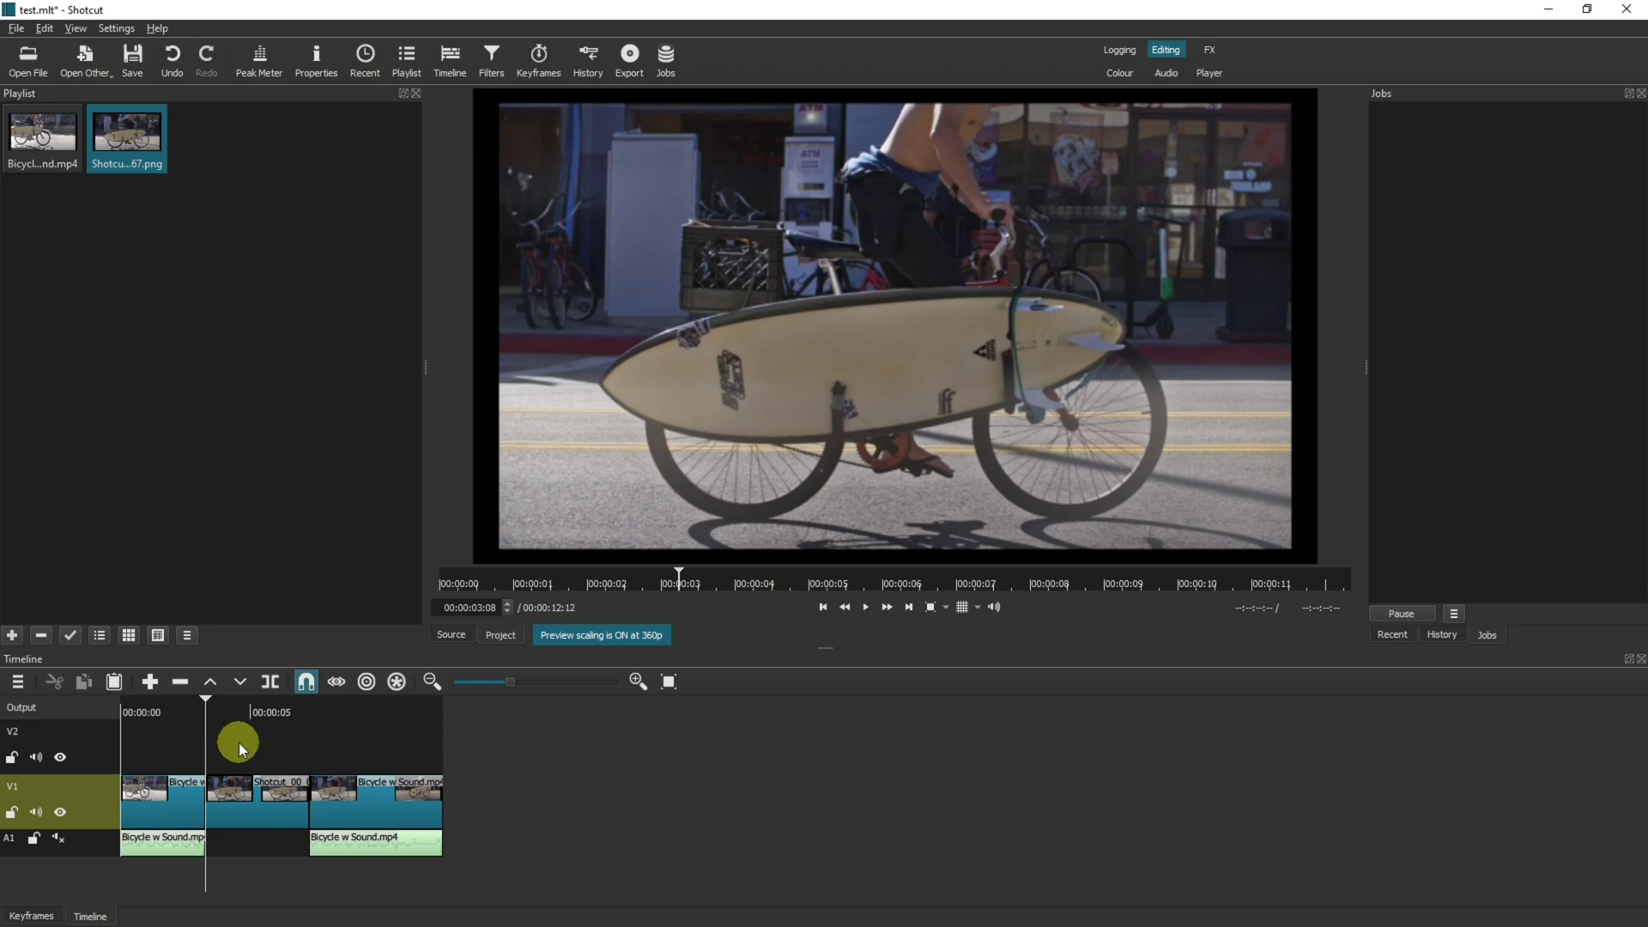
{"action": "left_click", "coordinate": [252, 802]}
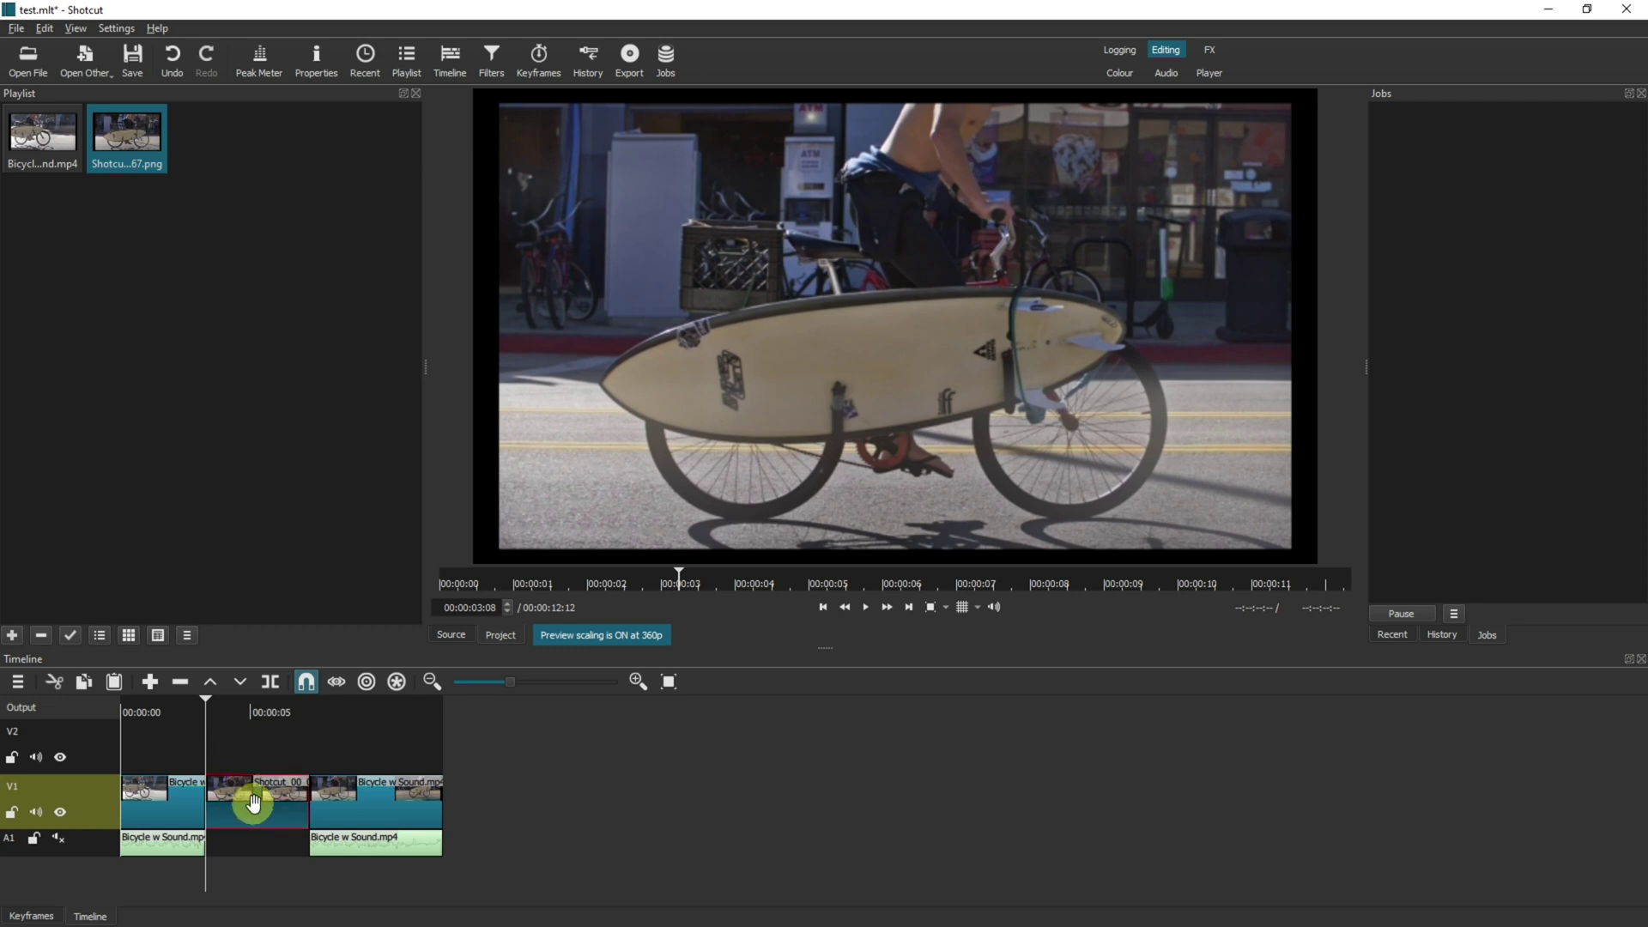